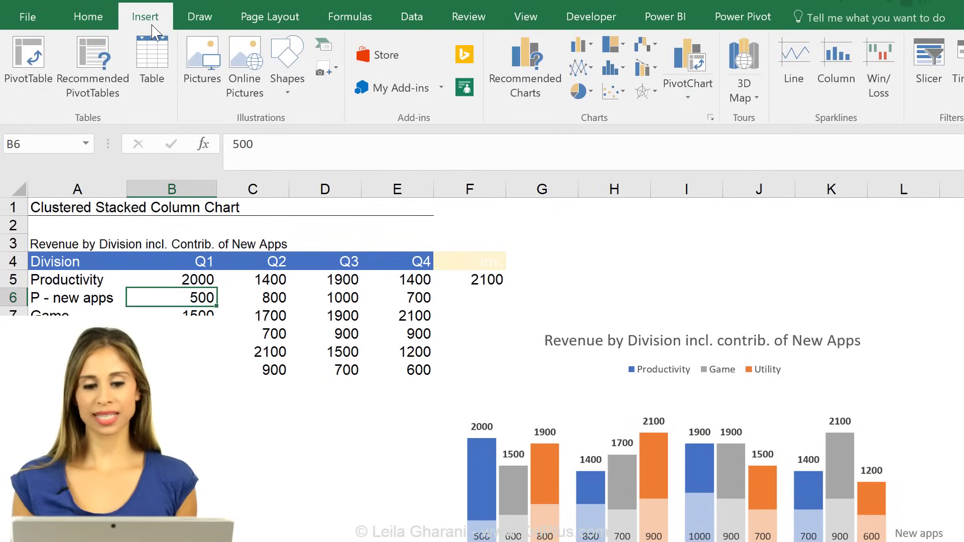
Inspect the finished chart on the After sheet, then switch to the Before sheet.
{"action": "left_click", "coordinate": [581, 45]}
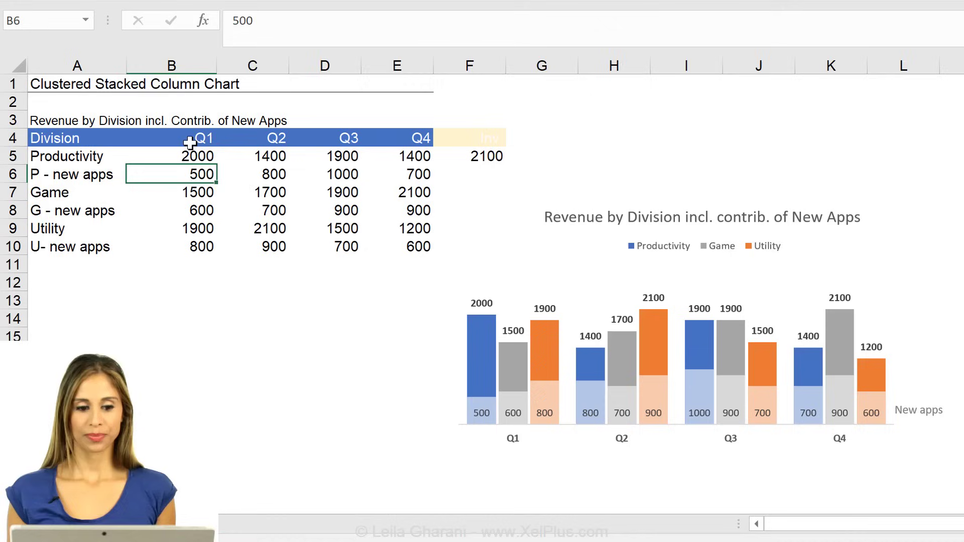
{"action": "left_click_drag", "start_coordinate": [189, 136], "coordinate": [374, 135]}
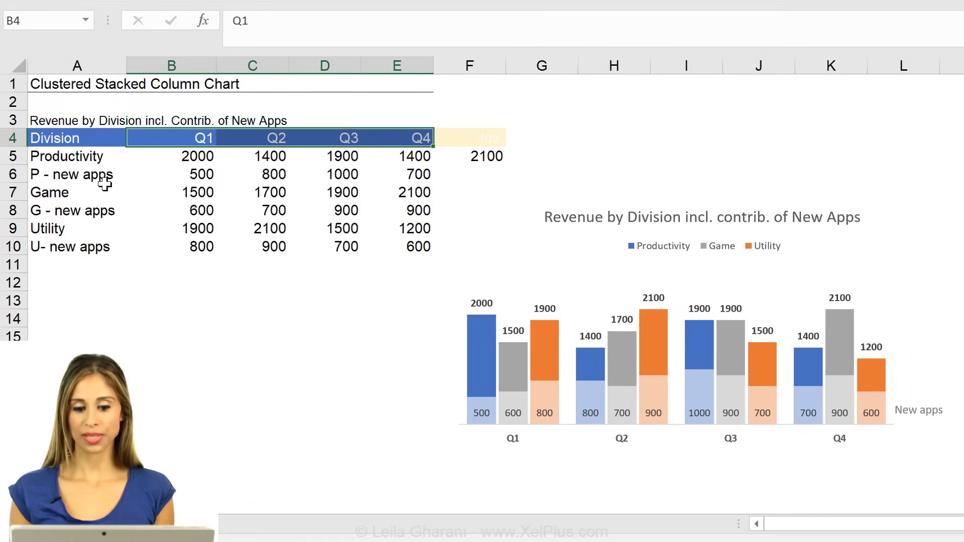
{"action": "mouse_move", "coordinate": [475, 358]}
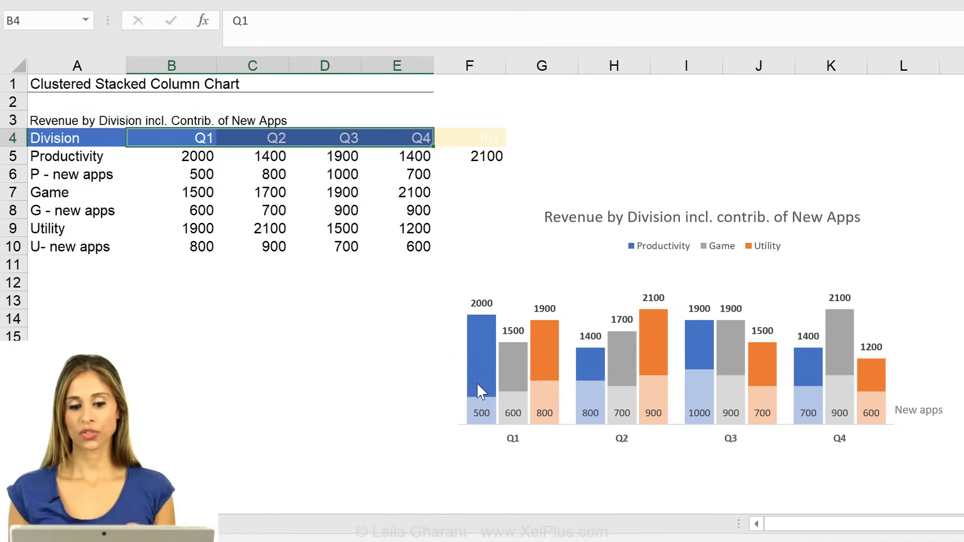
{"action": "mouse_move", "coordinate": [477, 381]}
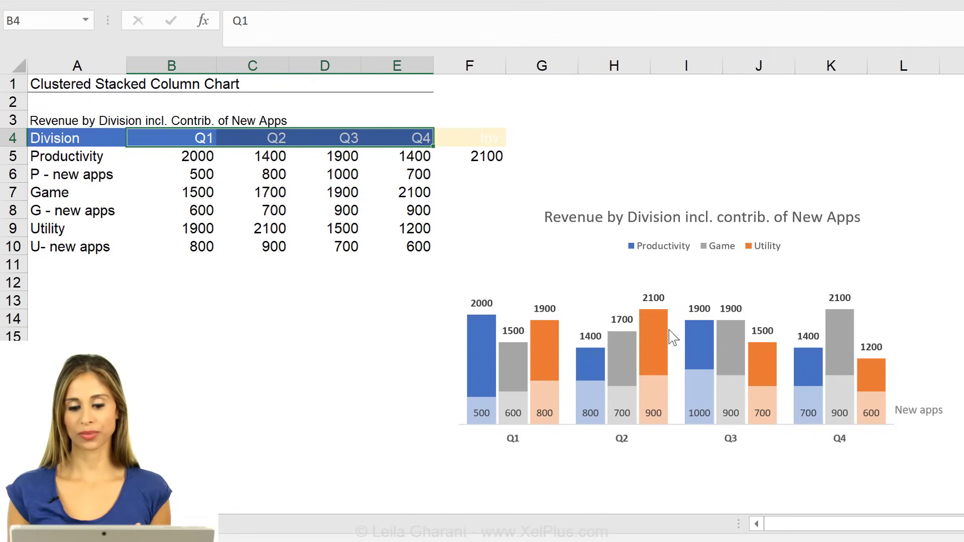
{"action": "mouse_move", "coordinate": [722, 345]}
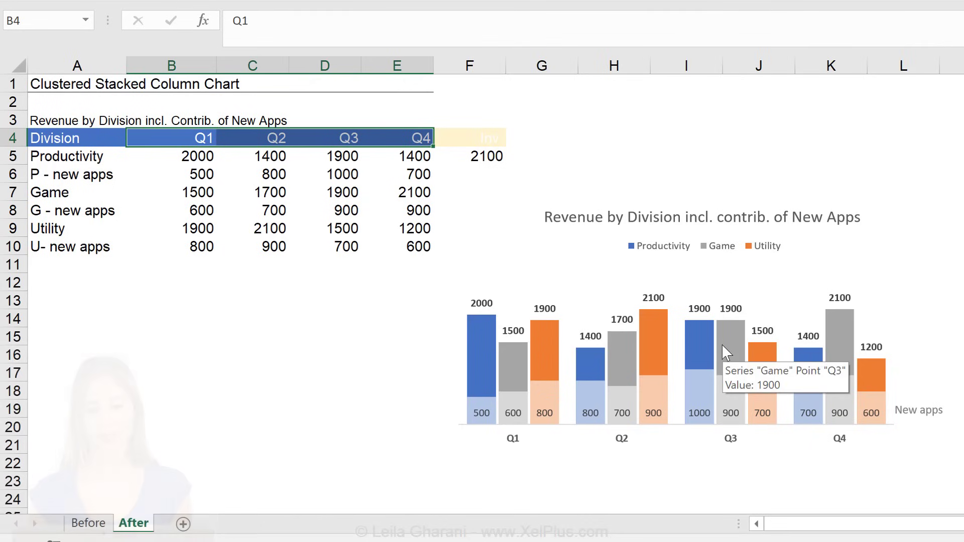
{"action": "left_click", "coordinate": [101, 525]}
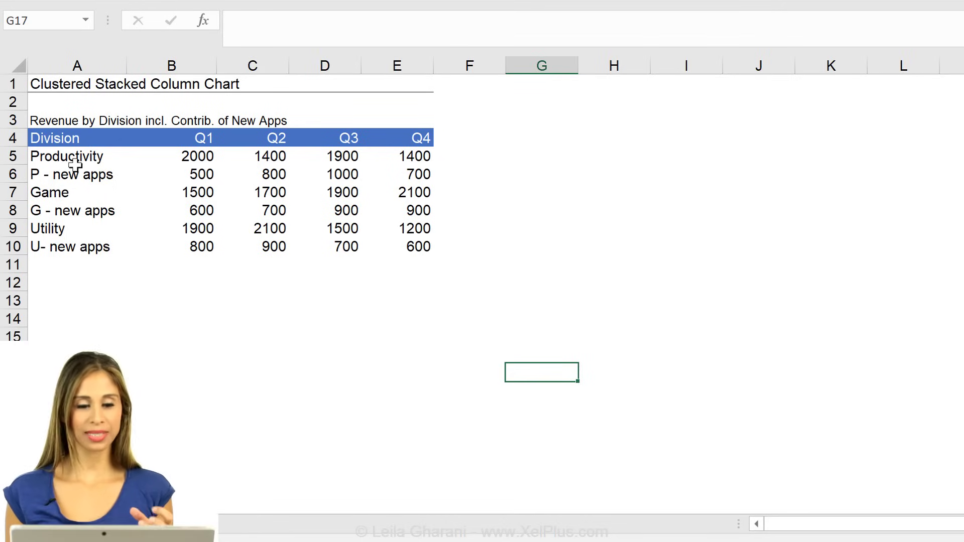
Select the revenue table A4:E10, from the Division header through the Q4 values.
{"action": "left_click", "coordinate": [206, 154]}
{"action": "left_click_drag", "start_coordinate": [205, 158], "coordinate": [79, 158]}
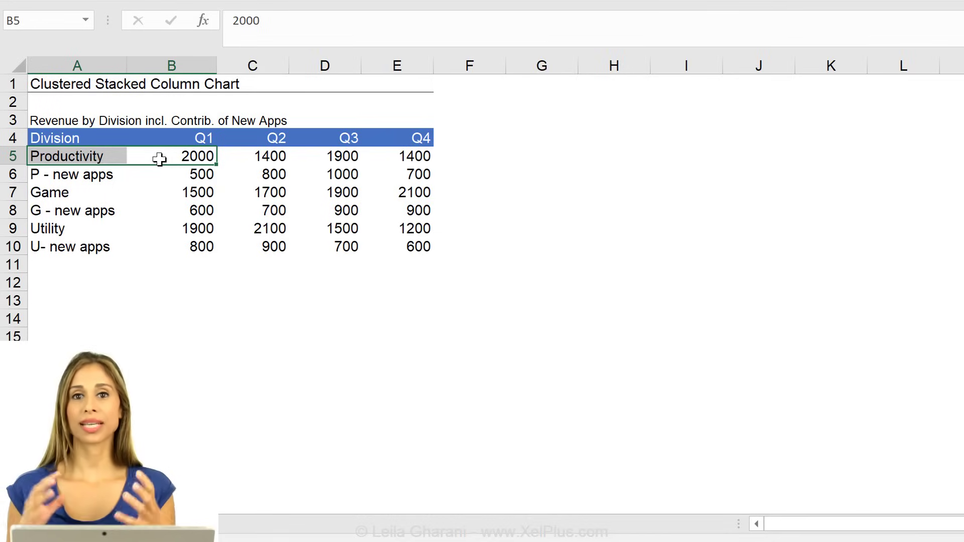
{"action": "left_click", "coordinate": [191, 179]}
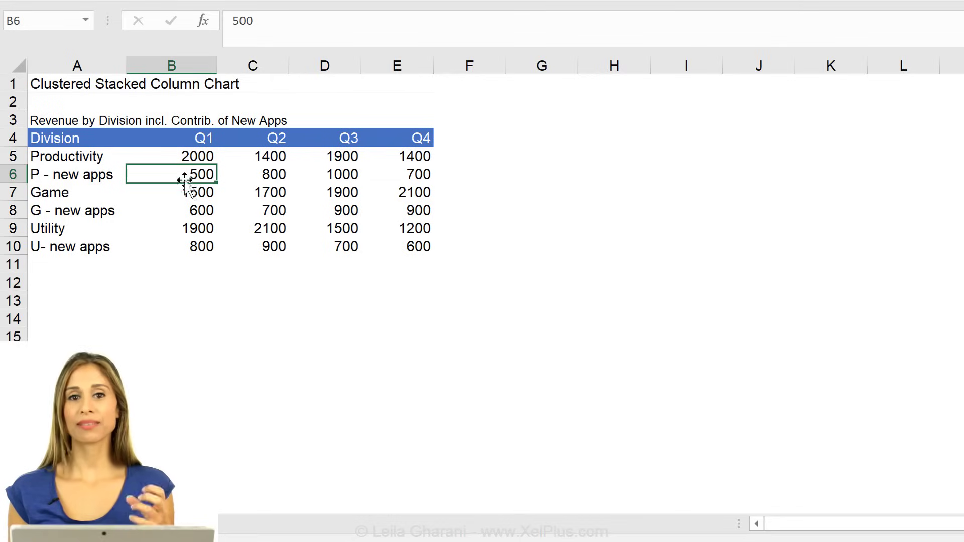
{"action": "left_click", "coordinate": [77, 177]}
{"action": "left_click", "coordinate": [194, 175]}
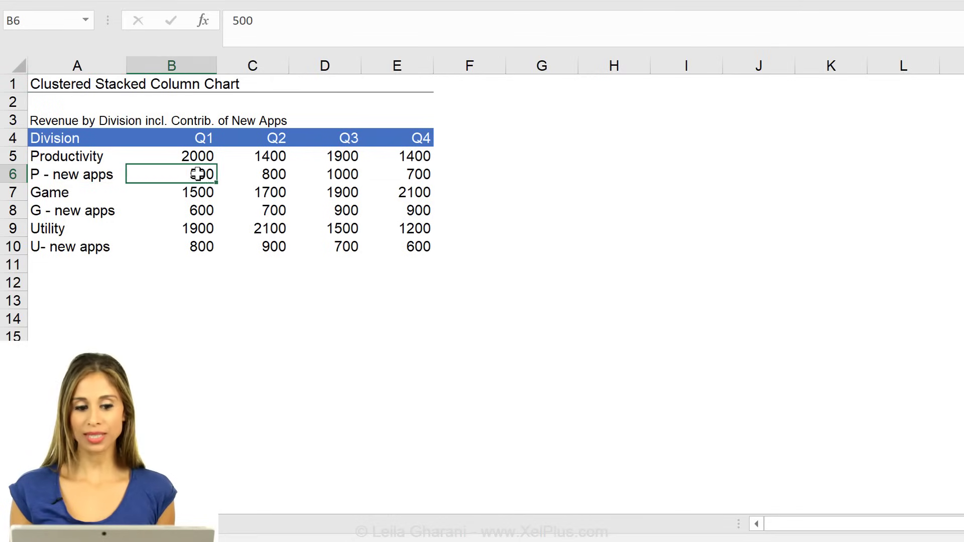
{"action": "left_click", "coordinate": [197, 155]}
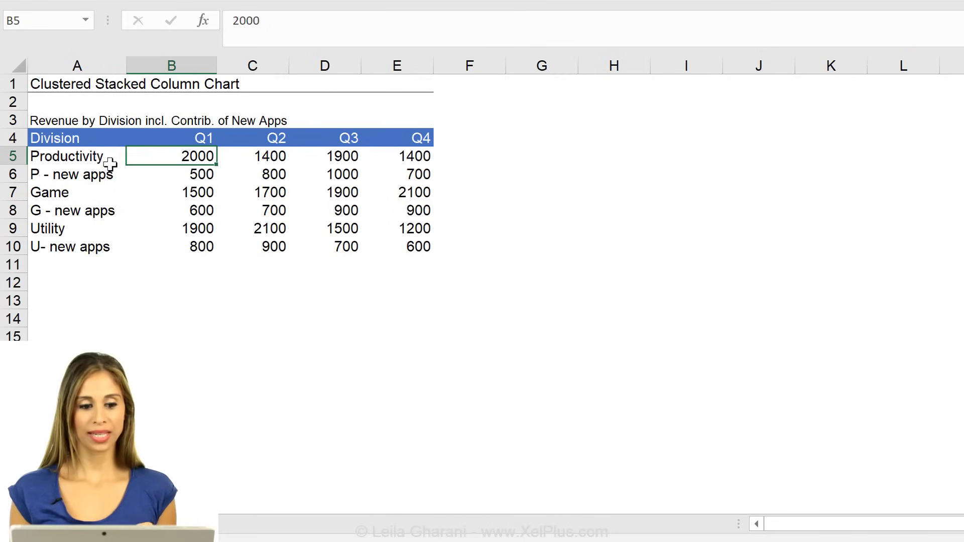
{"action": "left_click_drag", "start_coordinate": [75, 138], "coordinate": [400, 243]}
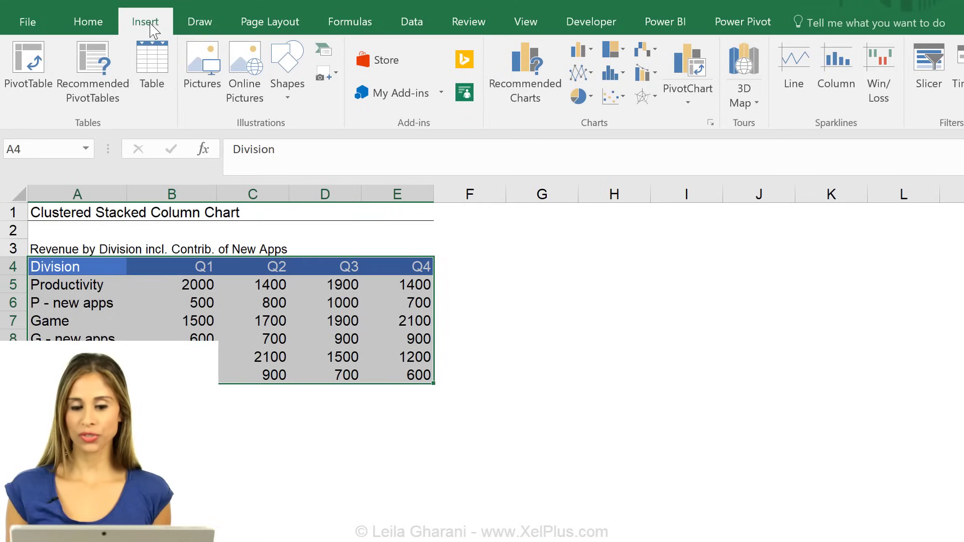
Insert a clustered column chart of the table and move it up beside the data.
{"action": "left_click", "coordinate": [578, 50]}
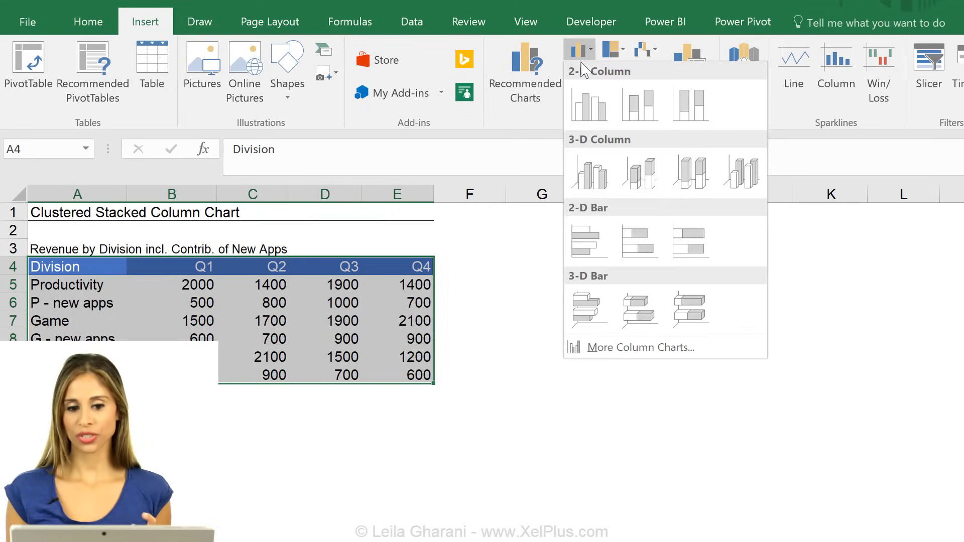
{"action": "left_click", "coordinate": [588, 106]}
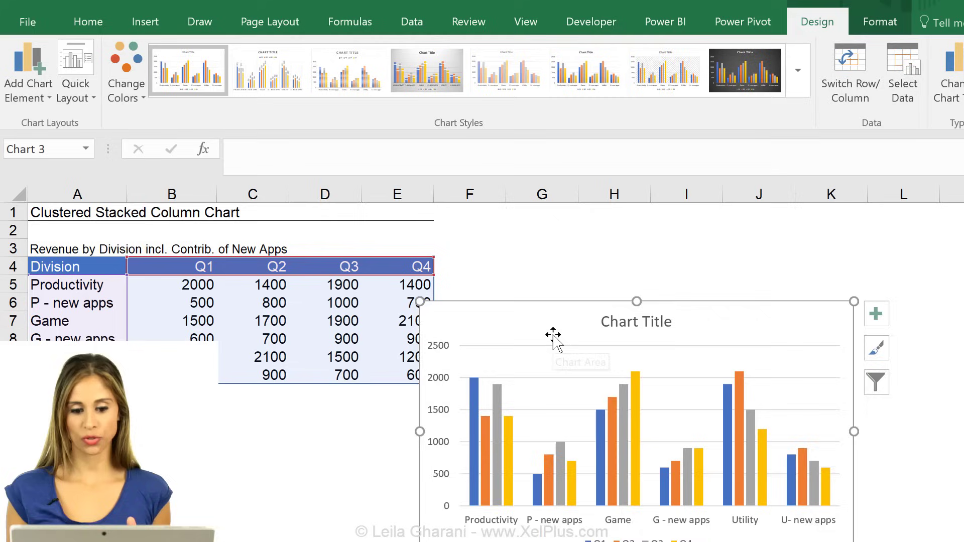
{"action": "left_click_drag", "start_coordinate": [553, 333], "coordinate": [630, 291]}
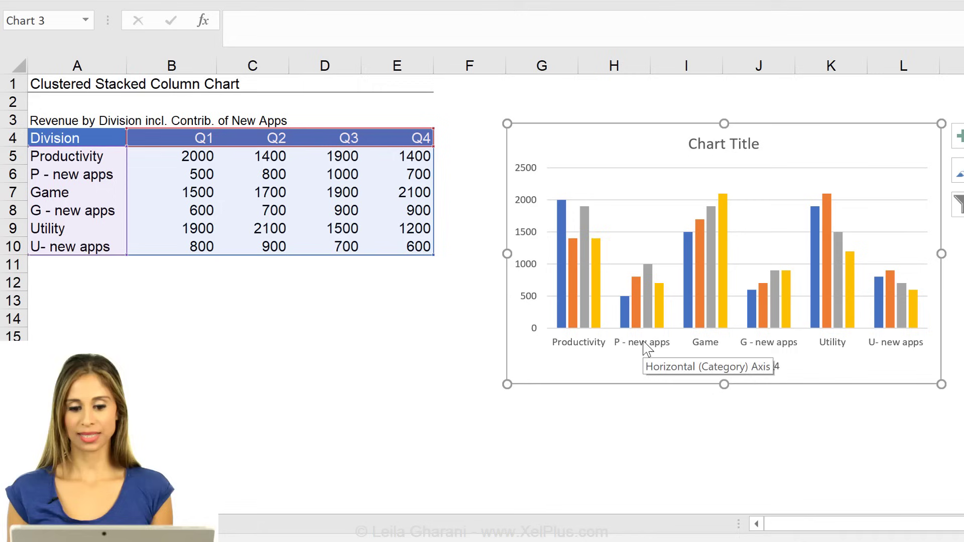
Switch rows and columns so quarters Q1–Q4 become categories and divisions become series.
{"action": "right_click", "coordinate": [638, 254]}
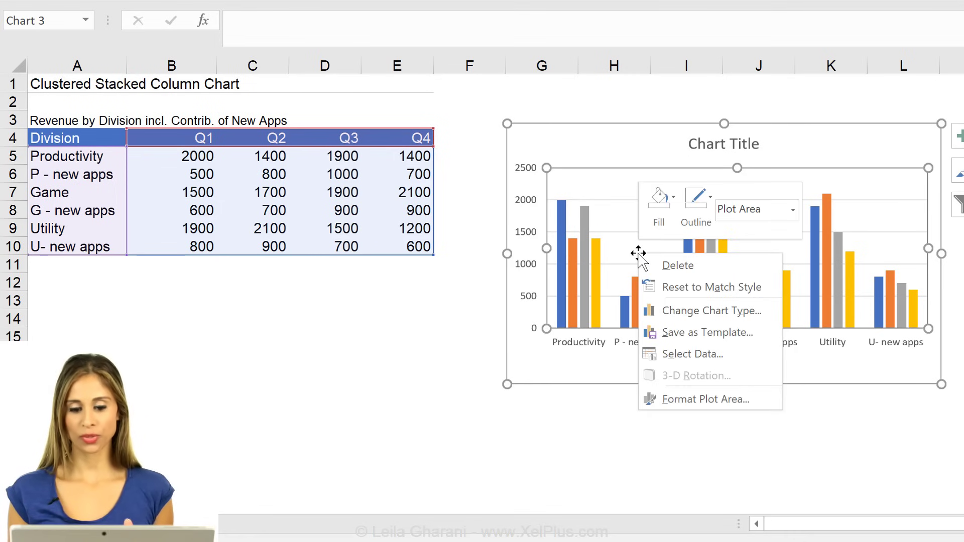
{"action": "left_click", "coordinate": [678, 352]}
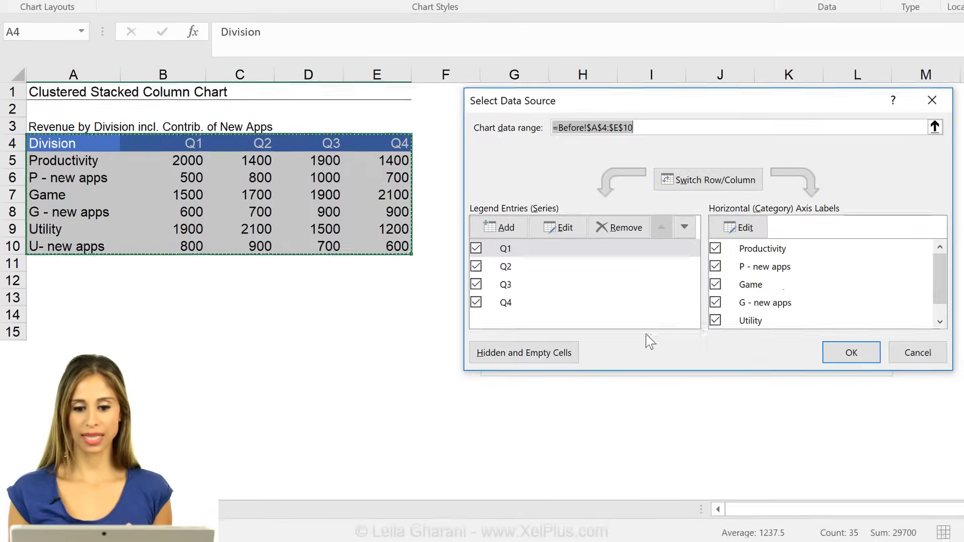
{"action": "left_click", "coordinate": [743, 181]}
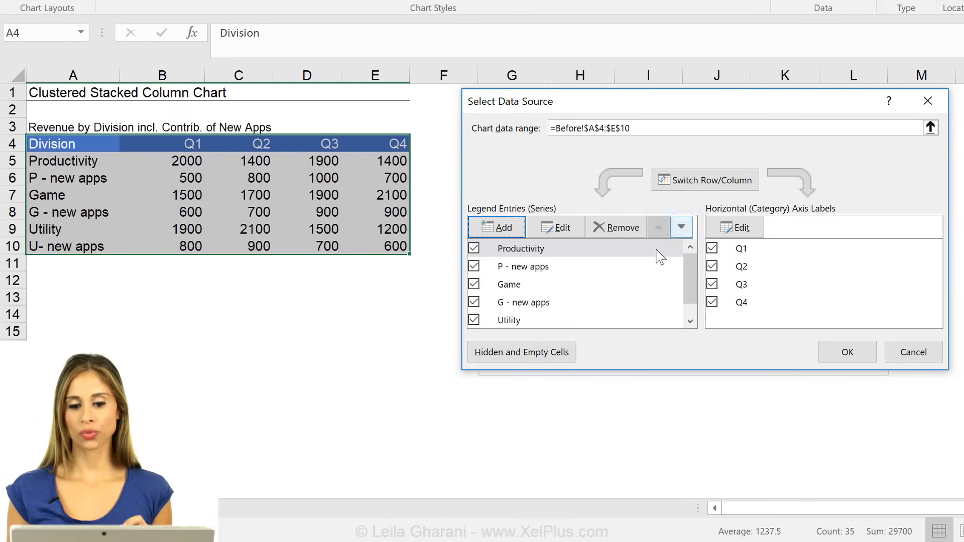
{"action": "left_click", "coordinate": [847, 354]}
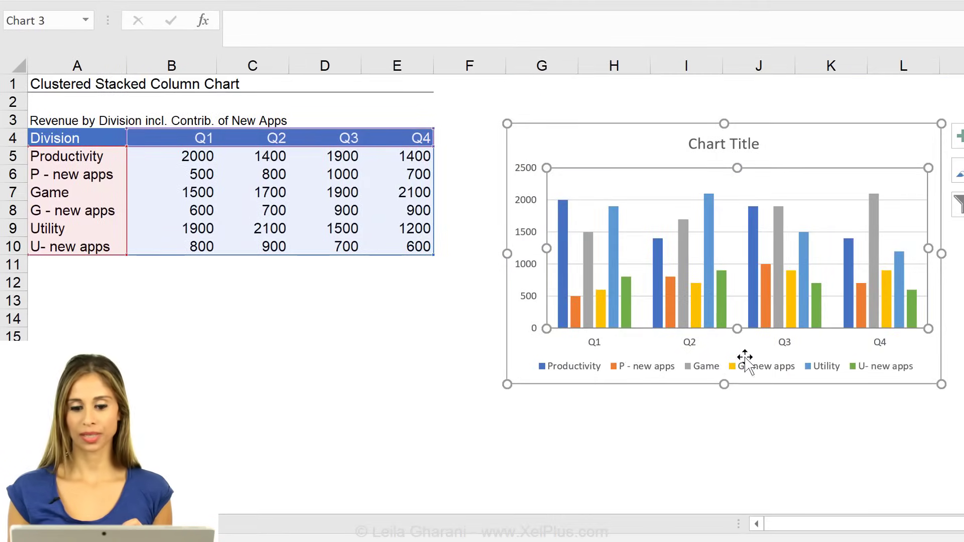
Select in turn the Productivity, P - new apps, G - new apps and U- new apps series.
{"action": "left_click", "coordinate": [566, 284]}
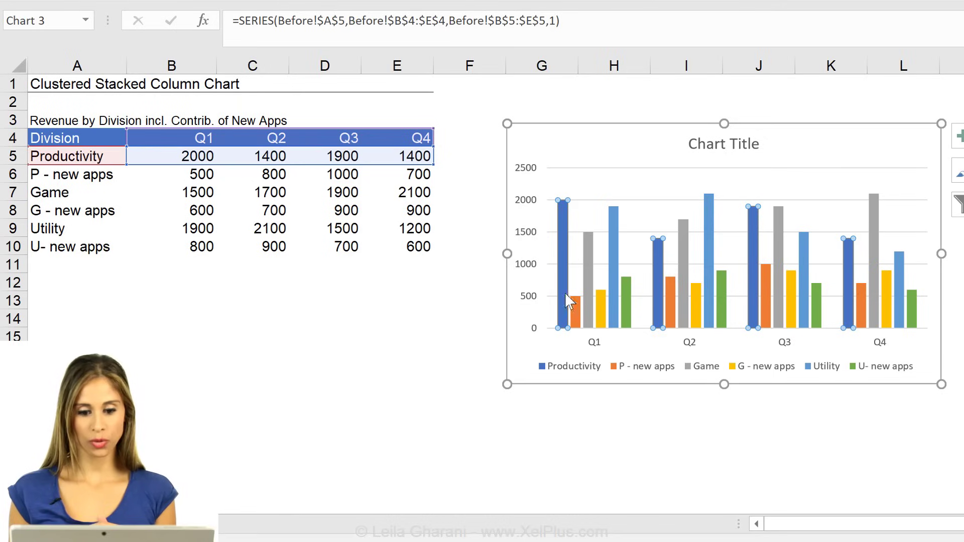
{"action": "left_click", "coordinate": [576, 319]}
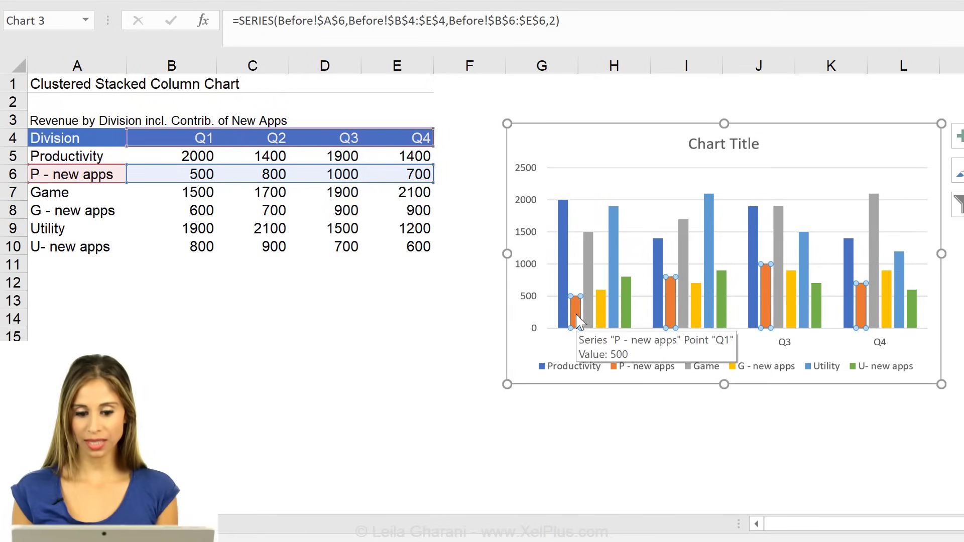
{"action": "left_click", "coordinate": [602, 319]}
{"action": "left_click", "coordinate": [627, 321]}
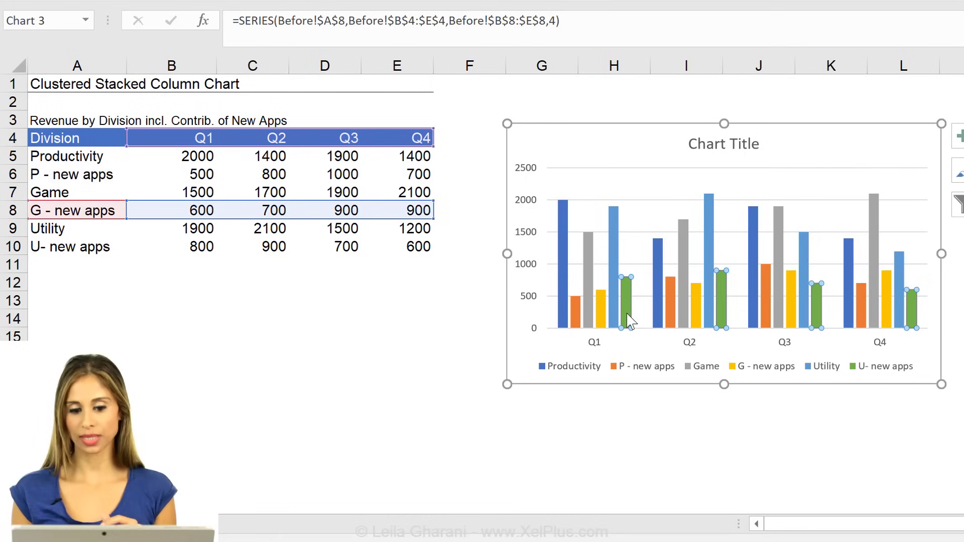
{"action": "mouse_move", "coordinate": [611, 309]}
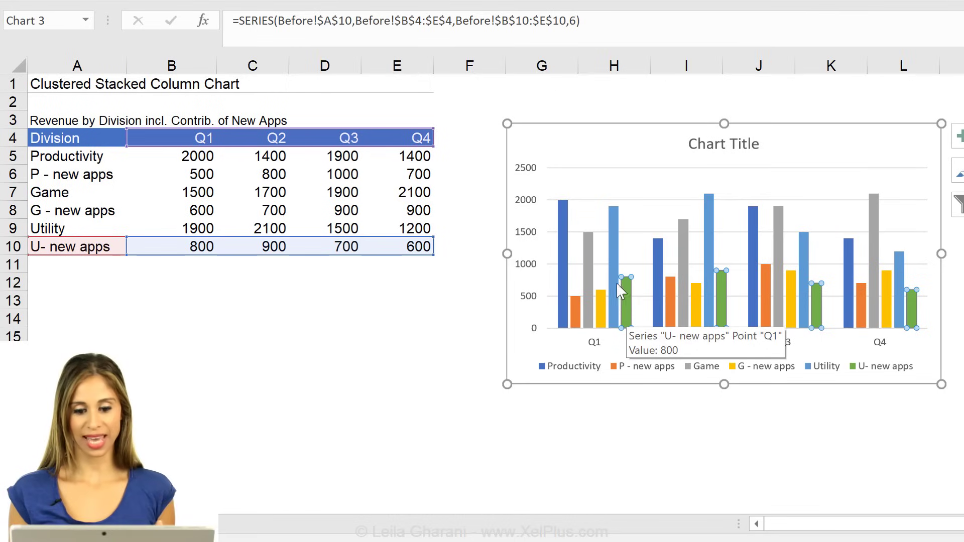
Put the P - new apps, G - new apps and U- new apps series on the secondary axis.
{"action": "right_click", "coordinate": [617, 257]}
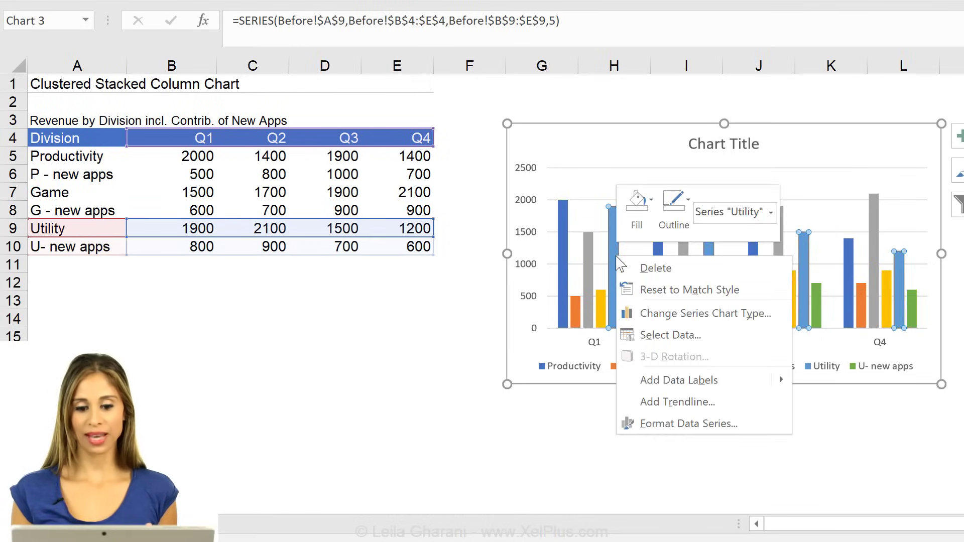
{"action": "left_click", "coordinate": [658, 312]}
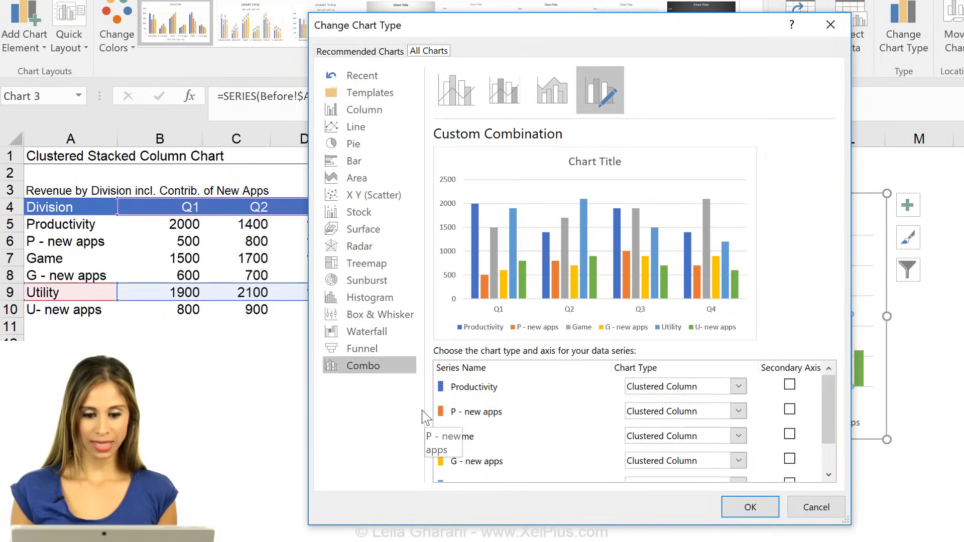
{"action": "left_click", "coordinate": [791, 411]}
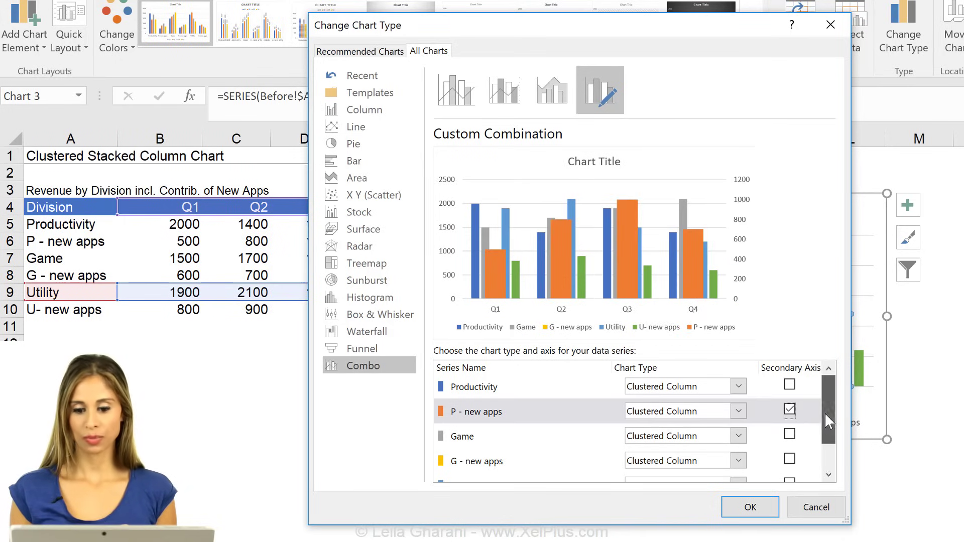
{"action": "left_click_drag", "start_coordinate": [825, 414], "coordinate": [827, 451]}
{"action": "left_click", "coordinate": [789, 436]}
{"action": "left_click", "coordinate": [789, 468]}
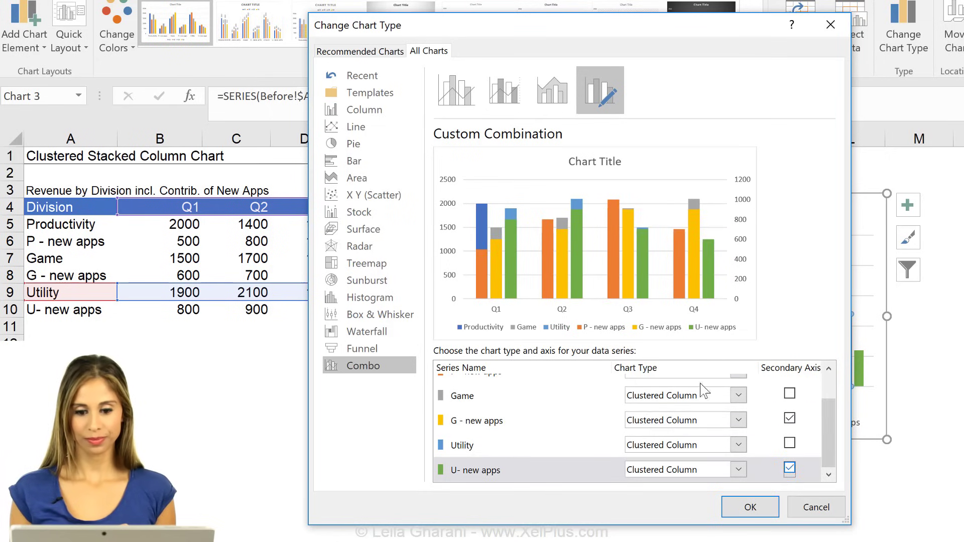
{"action": "left_click", "coordinate": [748, 507]}
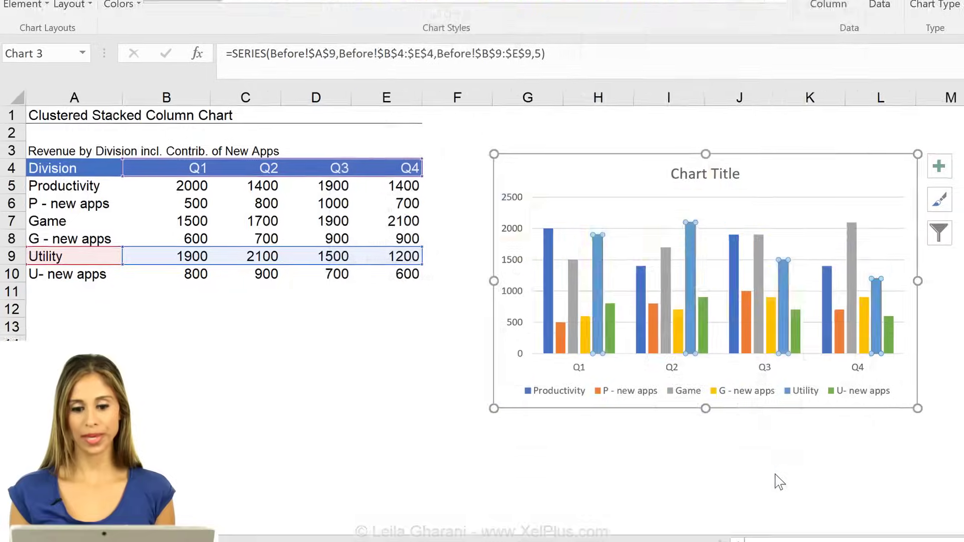
{"action": "key", "text": "Escape"}
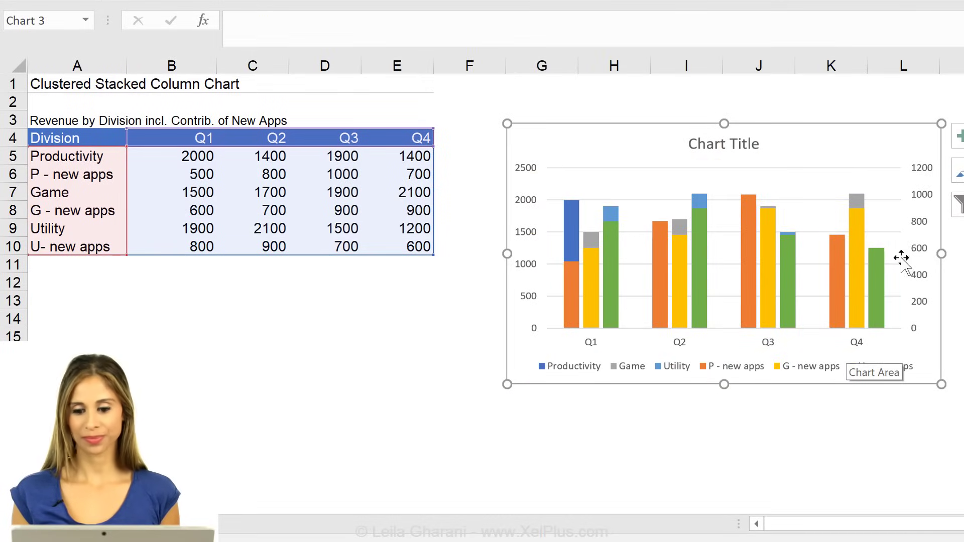
{"action": "left_click", "coordinate": [920, 201]}
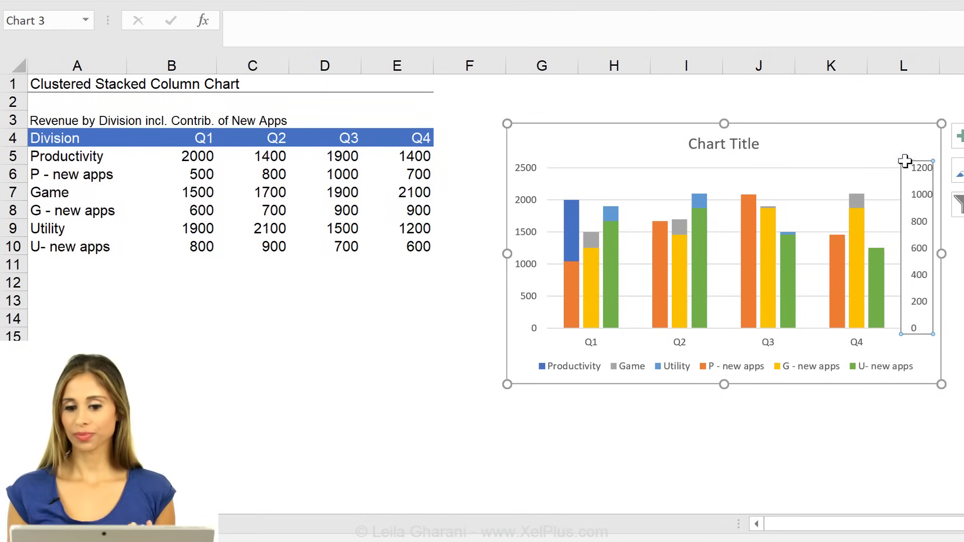
{"action": "left_click", "coordinate": [535, 181]}
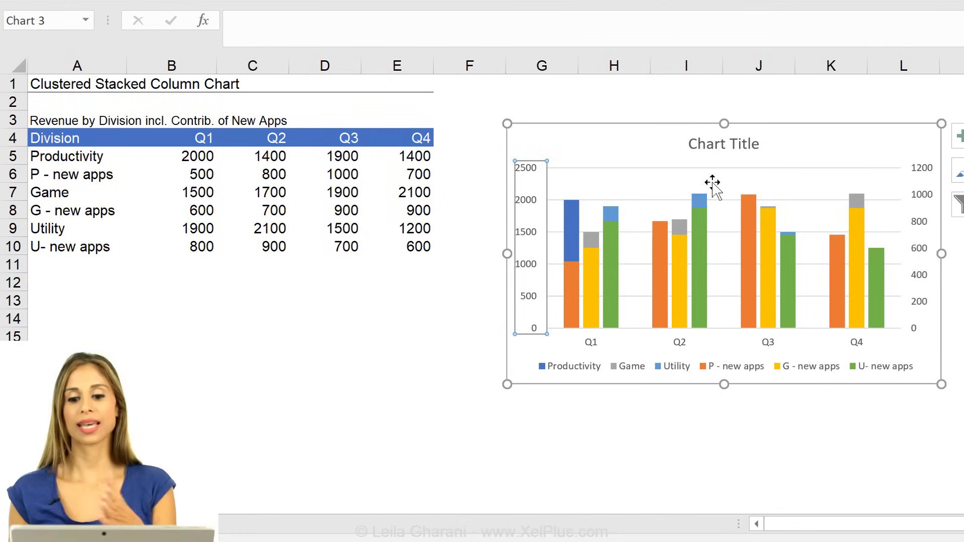
{"action": "key", "text": "Escape"}
{"action": "left_click", "coordinate": [924, 202]}
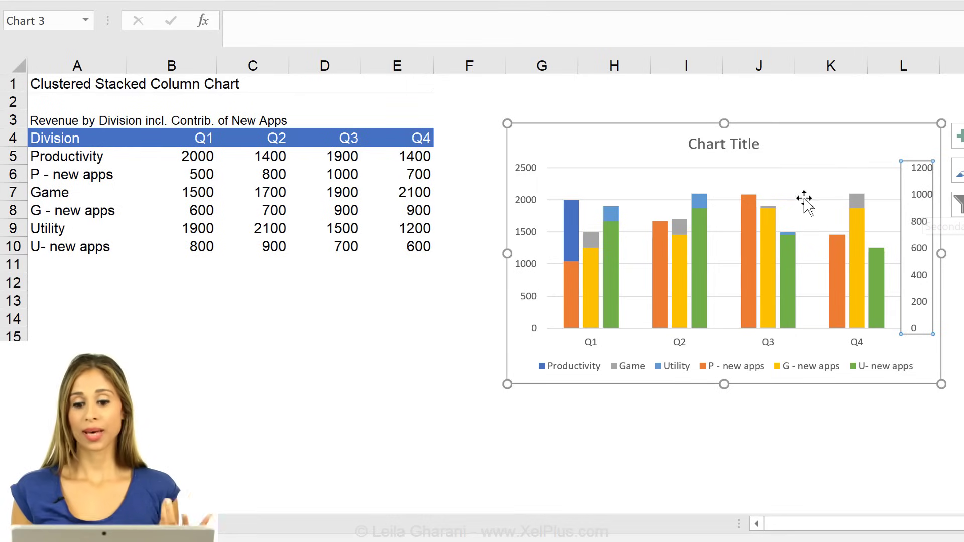
{"action": "double_click", "coordinate": [922, 203]}
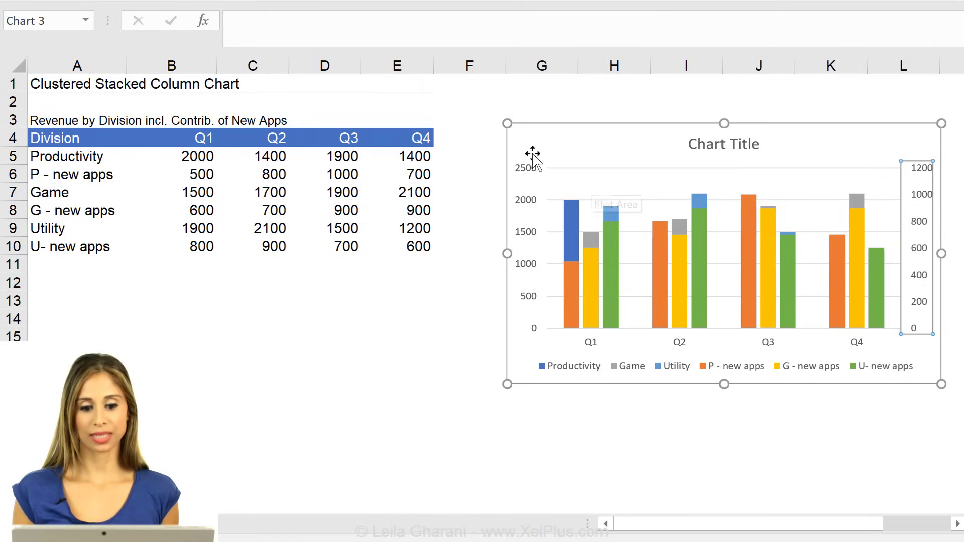
{"action": "left_click", "coordinate": [453, 160]}
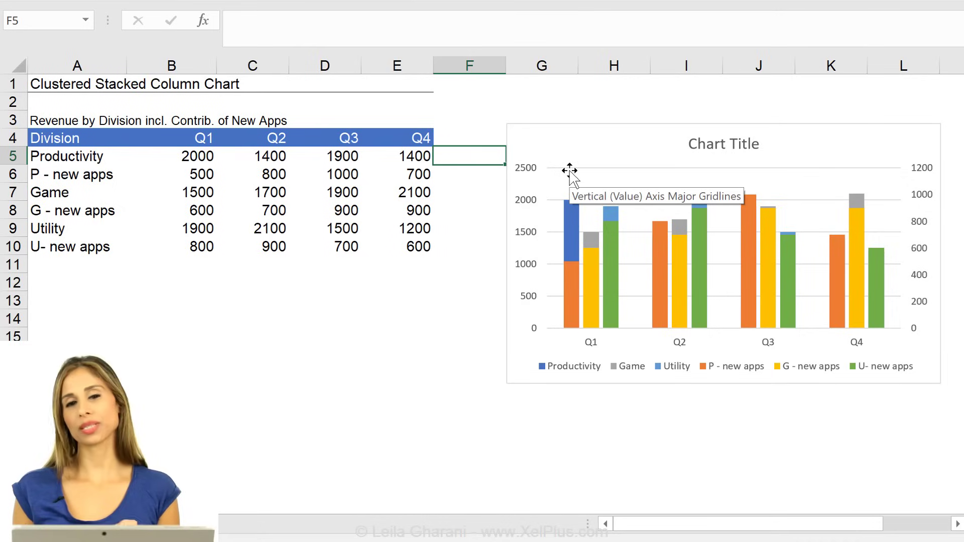
{"action": "left_click", "coordinate": [924, 177]}
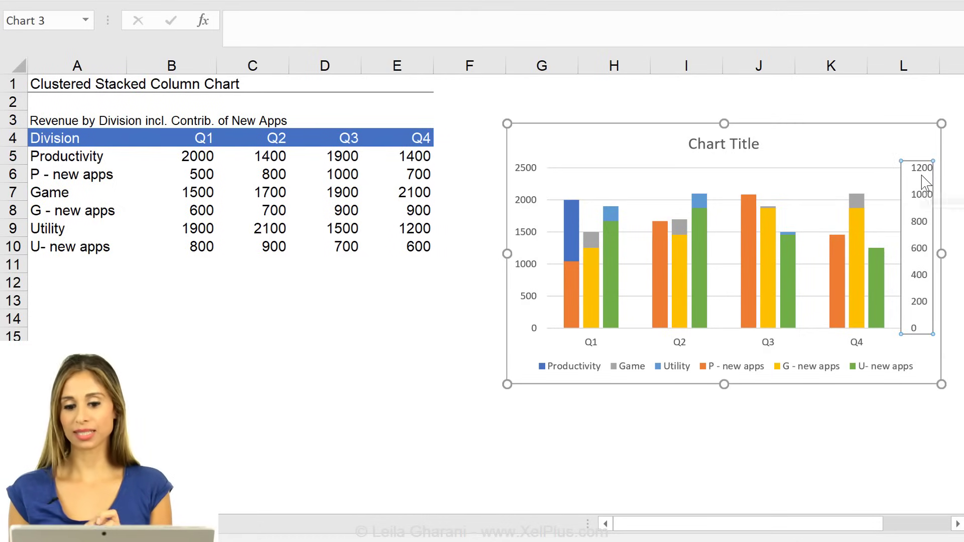
{"action": "left_click", "coordinate": [527, 179]}
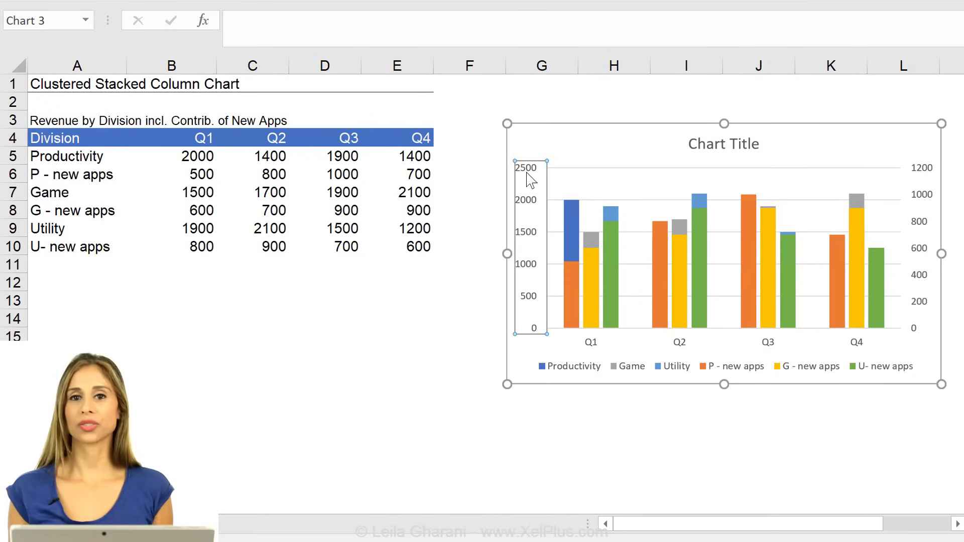
{"action": "left_click", "coordinate": [455, 168]}
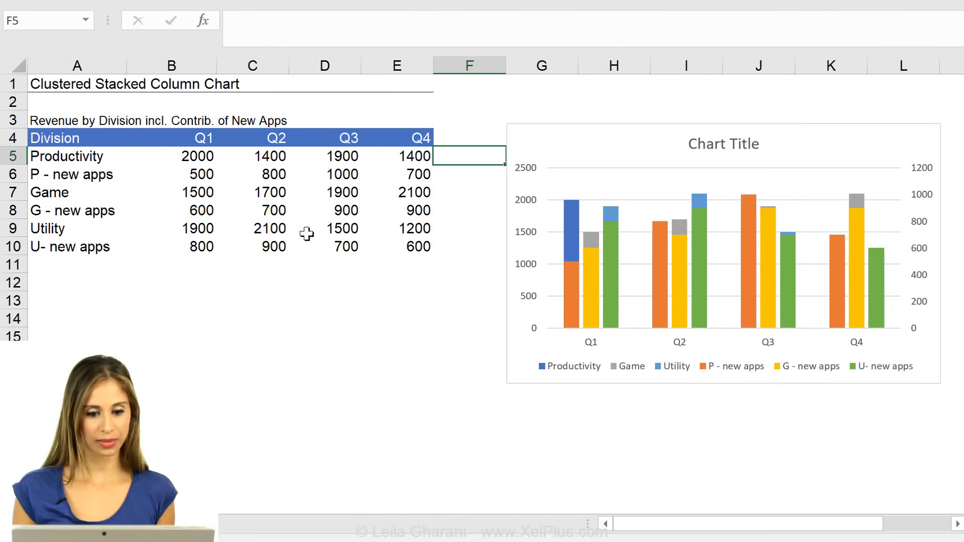
{"action": "left_click", "coordinate": [279, 232]}
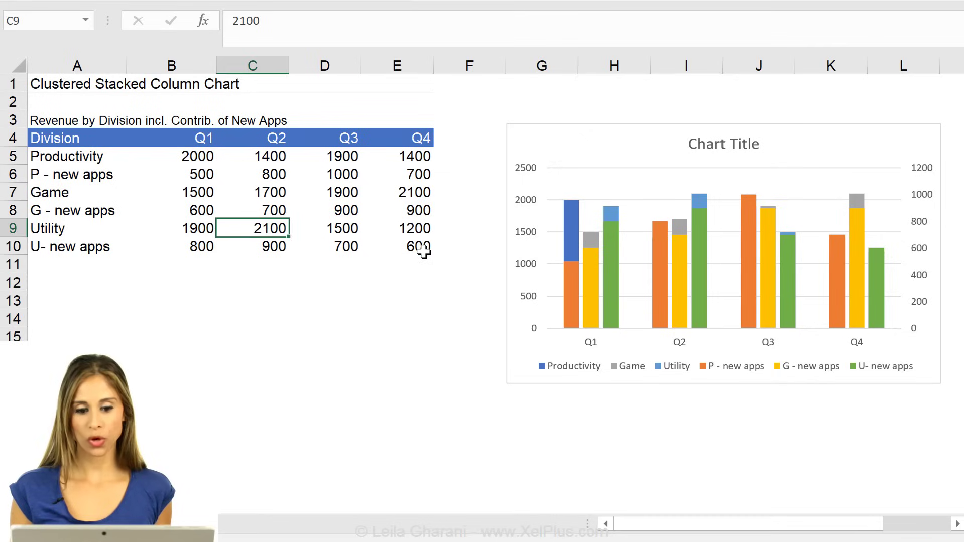
{"action": "left_click_drag", "start_coordinate": [422, 249], "coordinate": [204, 248]}
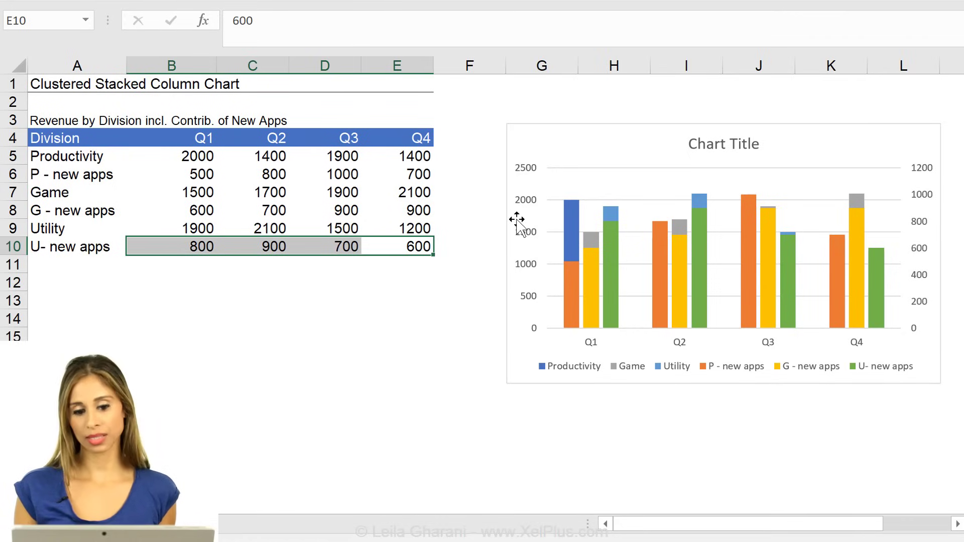
Add the header 'inv. value' in cell F4.
{"action": "left_click", "coordinate": [448, 159]}
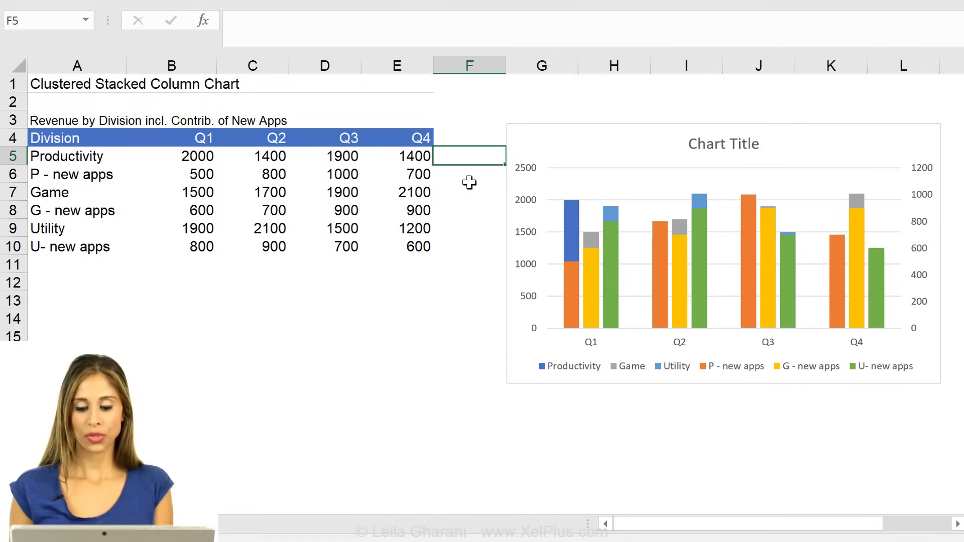
{"action": "key", "text": "Up"}
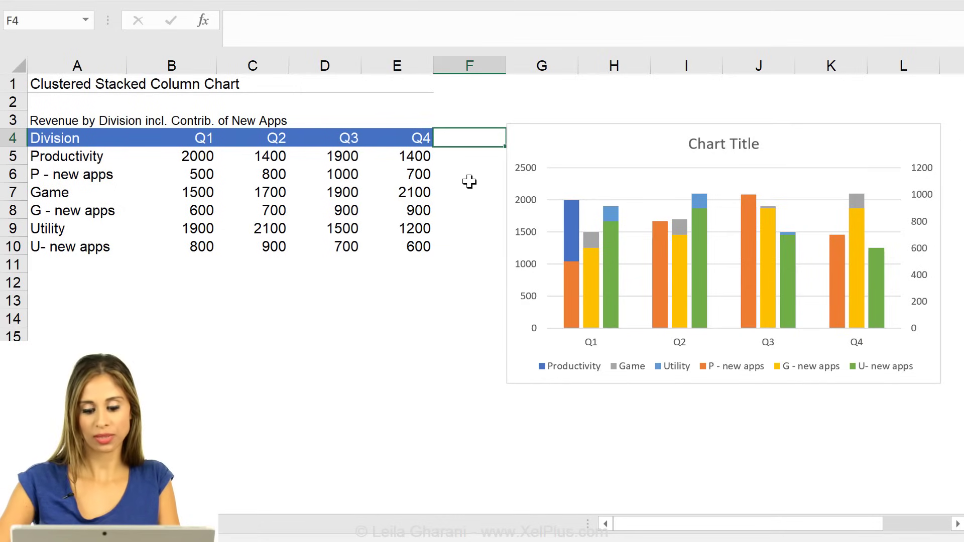
{"action": "type", "text": "inv."}
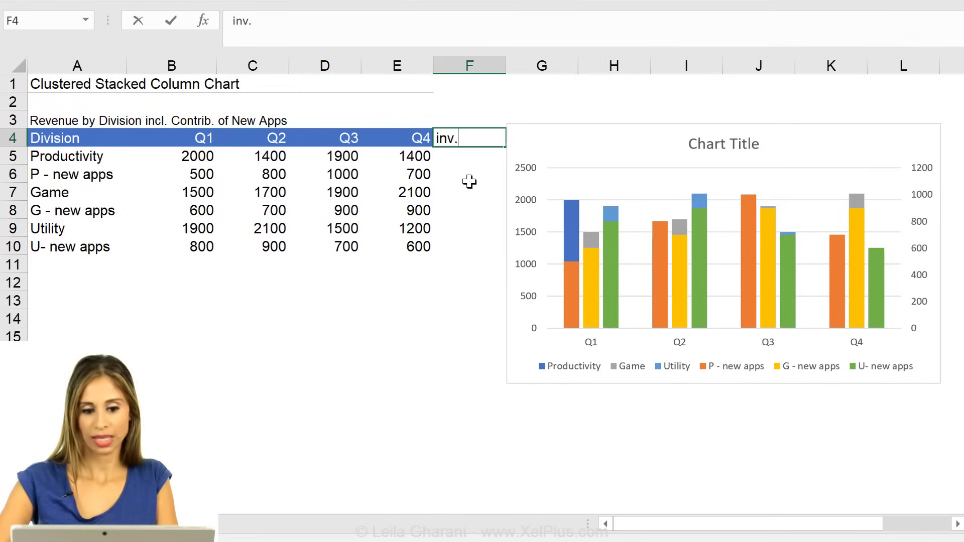
{"action": "type", "text": " value"}
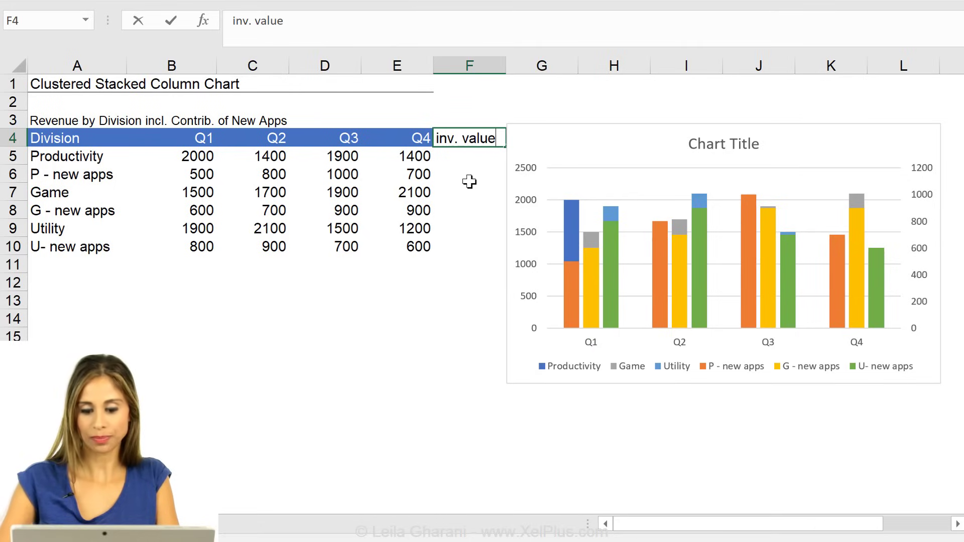
{"action": "key", "text": "Return"}
Enter =MAX(B5:E10) in F5, returning 2100.
{"action": "type", "text": "=max("}
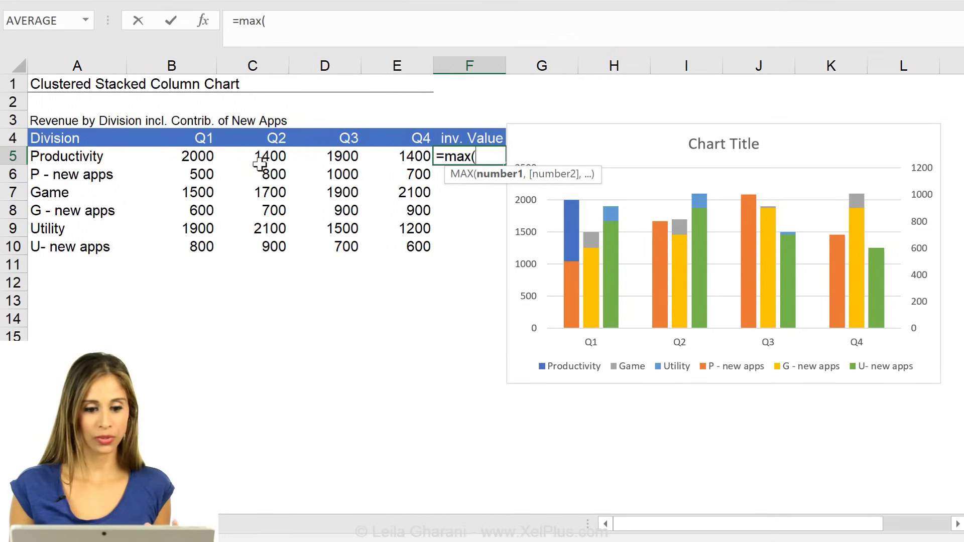
{"action": "left_click_drag", "start_coordinate": [201, 161], "coordinate": [400, 241]}
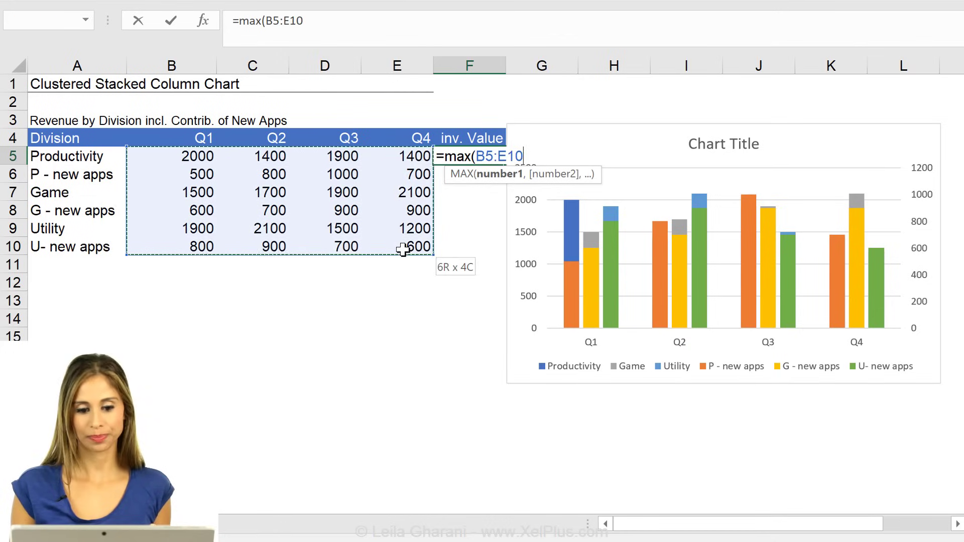
{"action": "key", "text": "Return"}
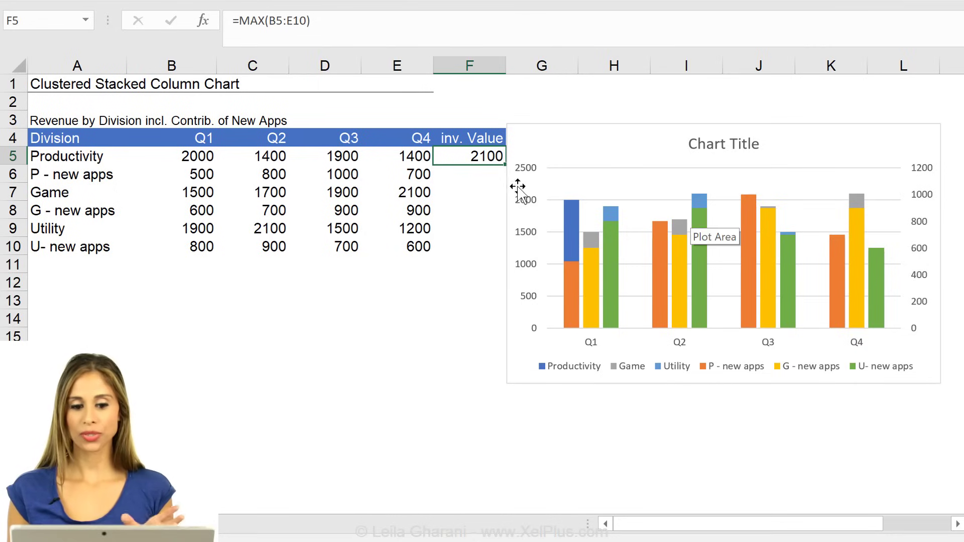
Add a chart series named from F4 with values from F5, the 2100 inv. Value.
{"action": "right_click", "coordinate": [620, 181]}
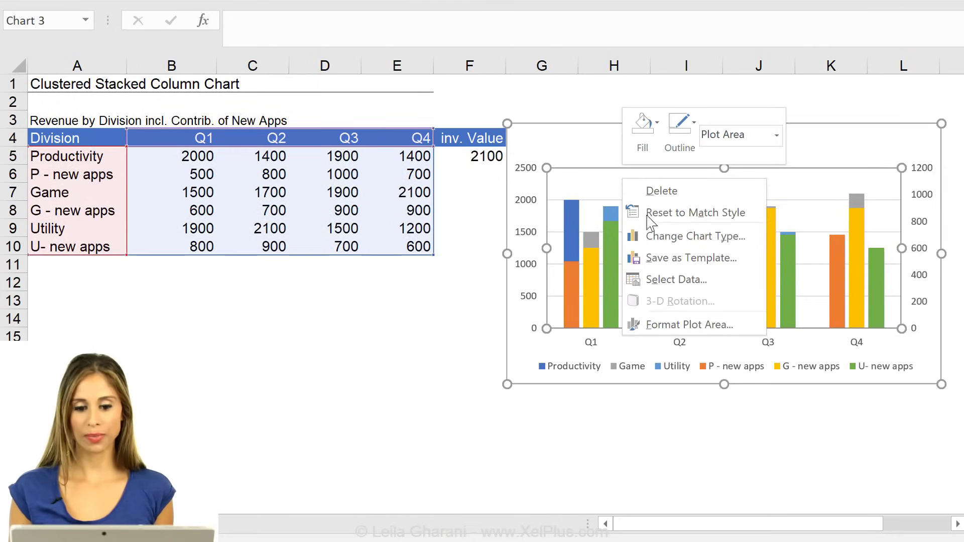
{"action": "left_click", "coordinate": [659, 279]}
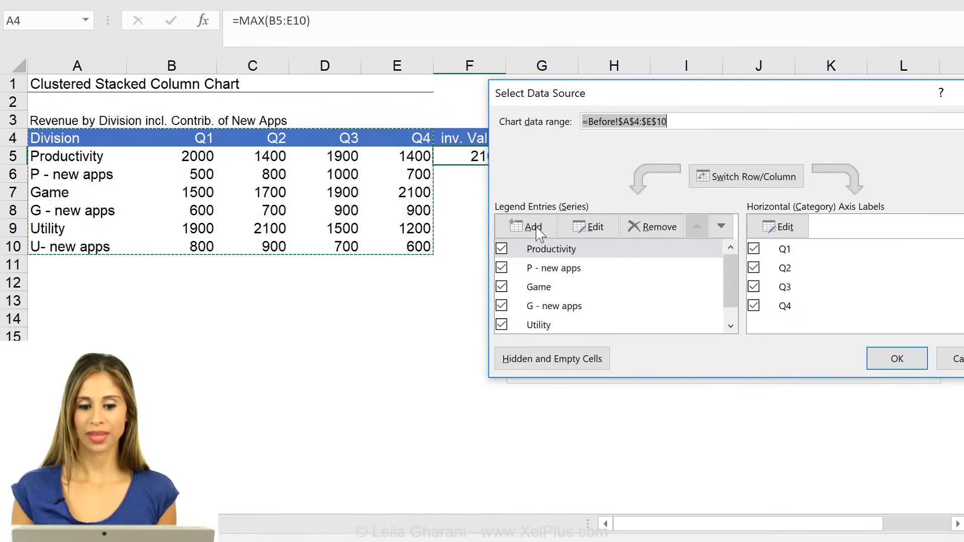
{"action": "left_click", "coordinate": [532, 228]}
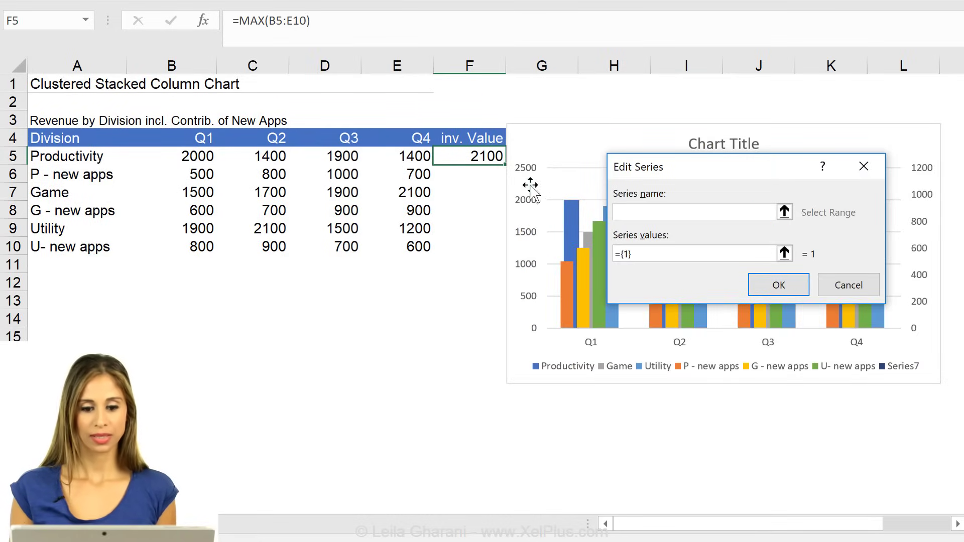
{"action": "left_click", "coordinate": [497, 139]}
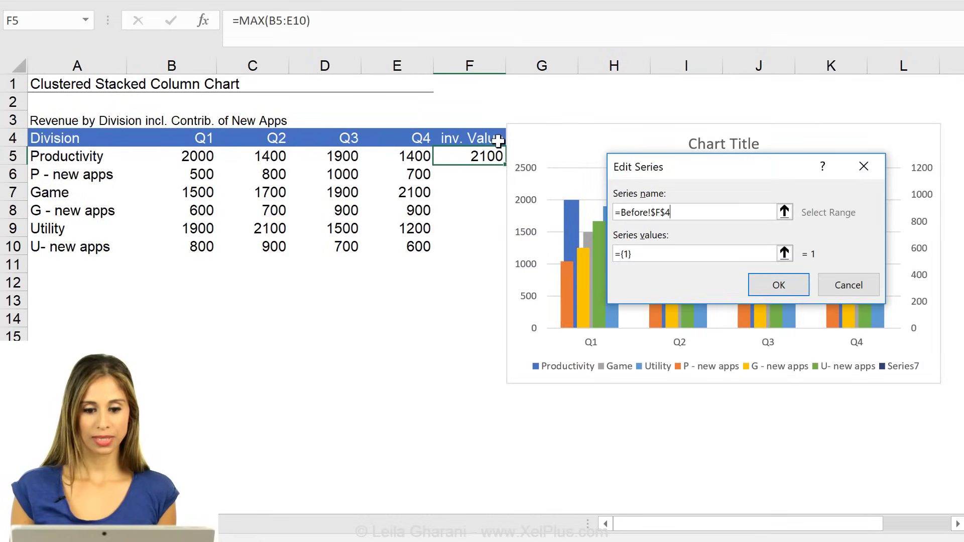
{"action": "left_click_drag", "start_coordinate": [657, 254], "coordinate": [619, 254]}
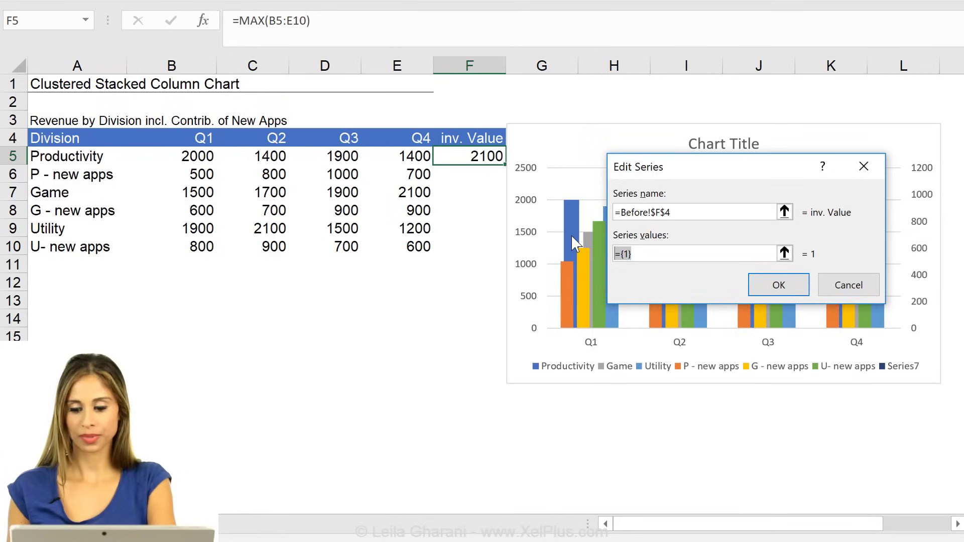
{"action": "key", "text": "BackSpace"}
{"action": "left_click", "coordinate": [480, 158]}
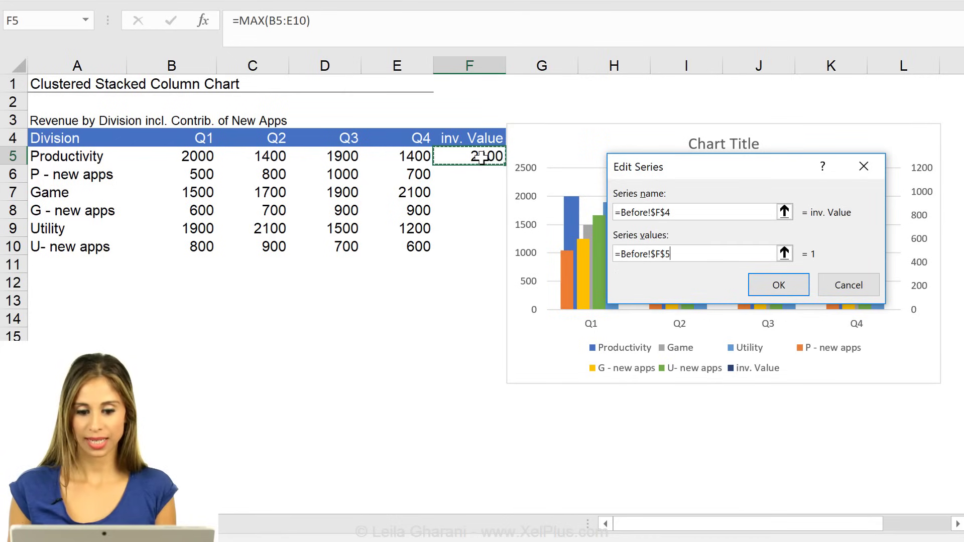
{"action": "left_click", "coordinate": [759, 287]}
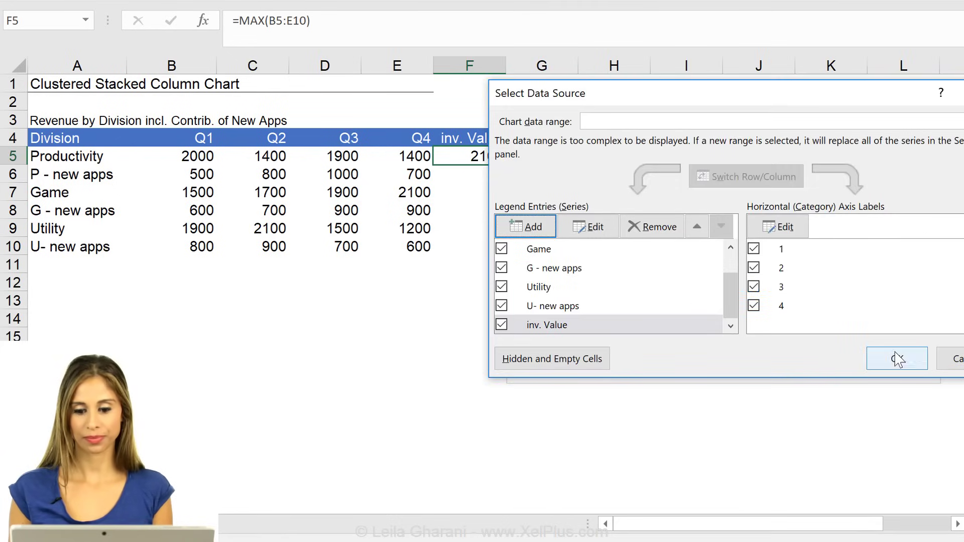
{"action": "left_click", "coordinate": [876, 357]}
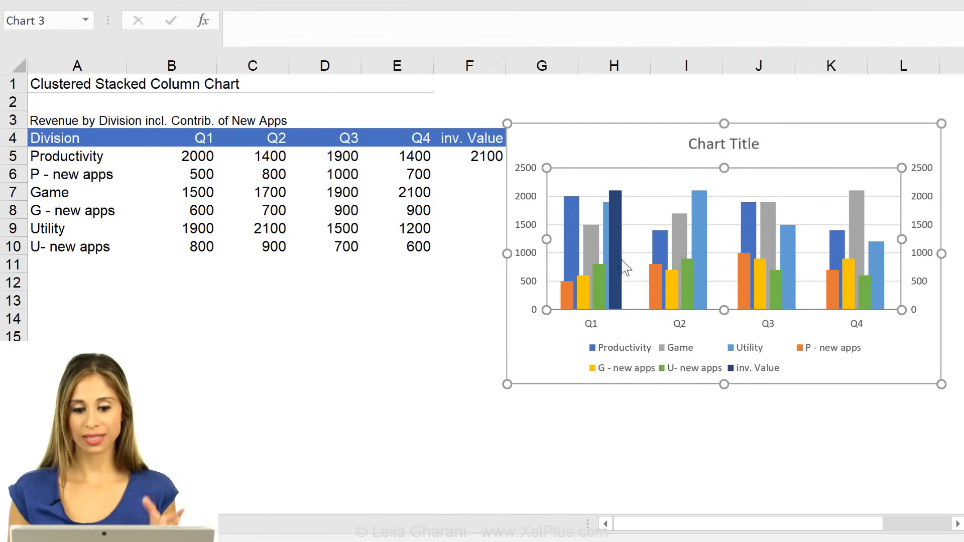
{"action": "mouse_move", "coordinate": [618, 264]}
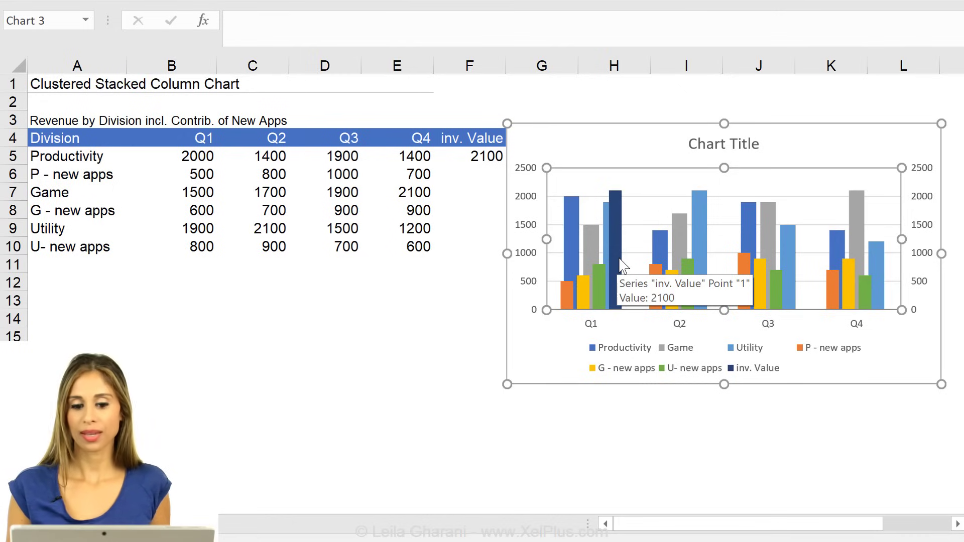
Change the inv. Value series to a Line chart on the secondary axis.
{"action": "right_click", "coordinate": [619, 260]}
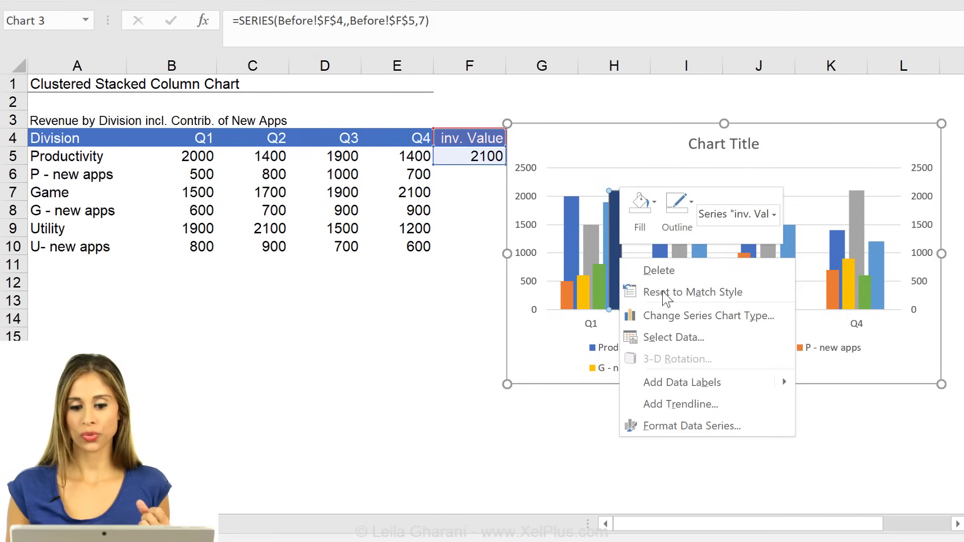
{"action": "left_click", "coordinate": [640, 315]}
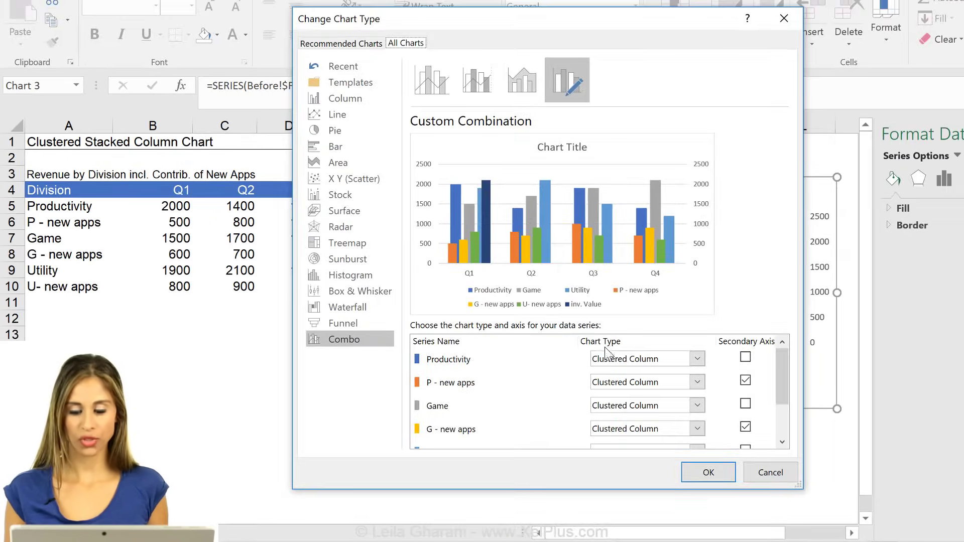
{"action": "left_click_drag", "start_coordinate": [785, 385], "coordinate": [779, 430]}
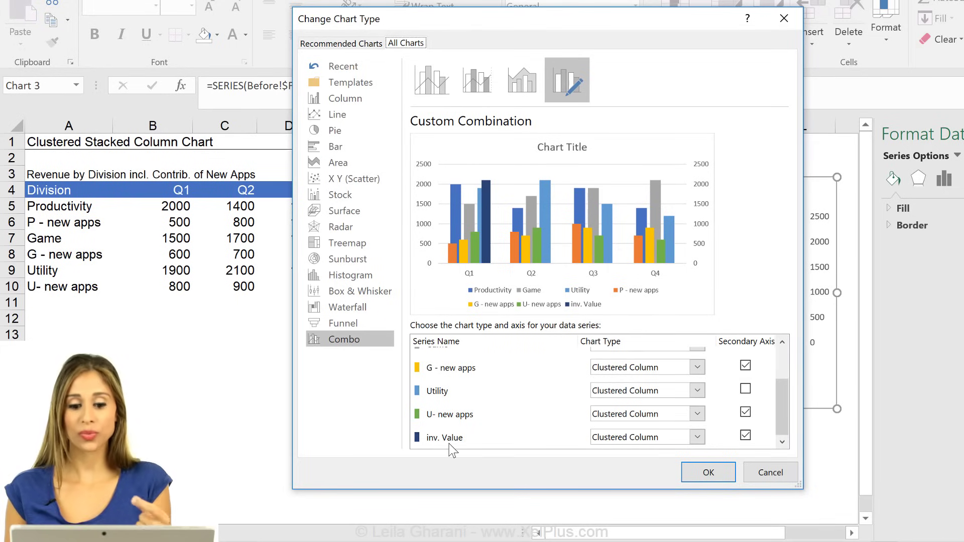
{"action": "left_click", "coordinate": [695, 436]}
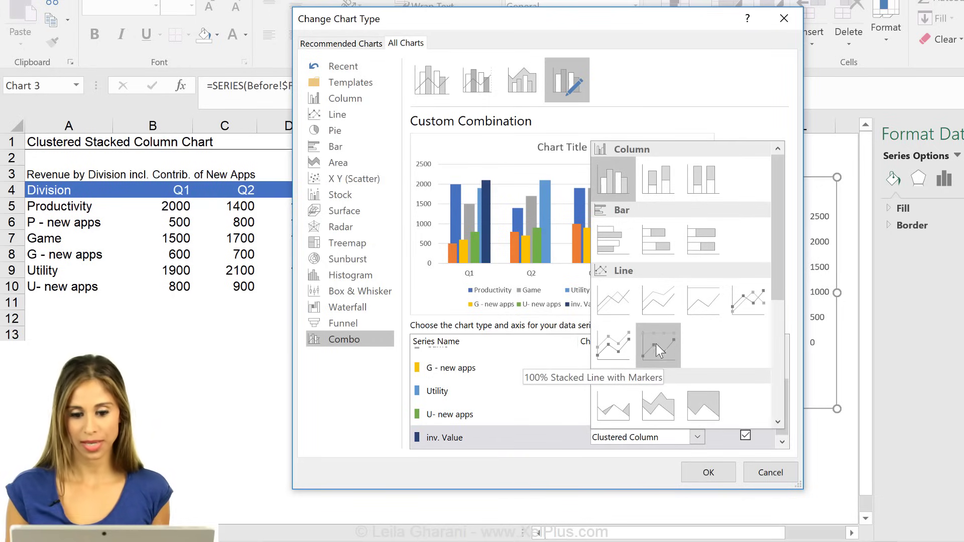
{"action": "left_click", "coordinate": [623, 305]}
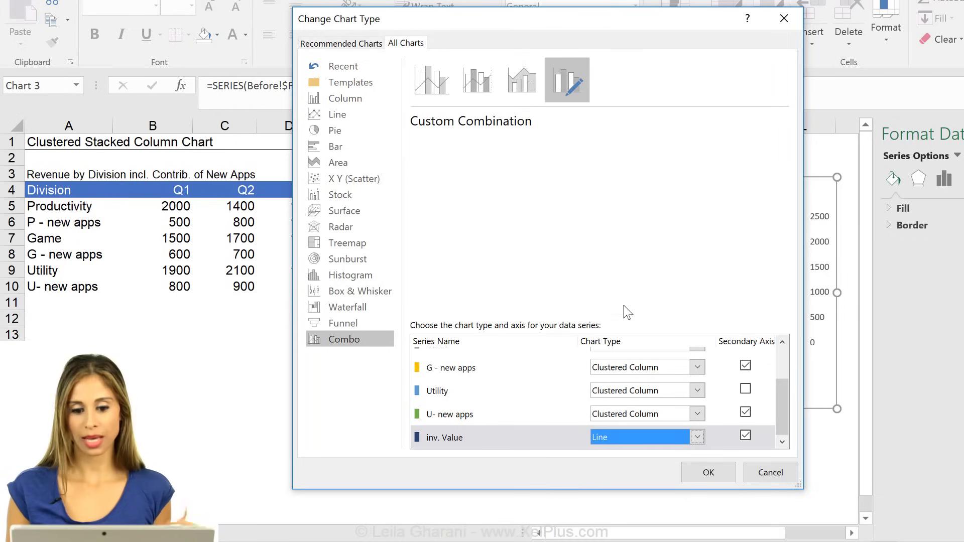
{"action": "left_click", "coordinate": [712, 472]}
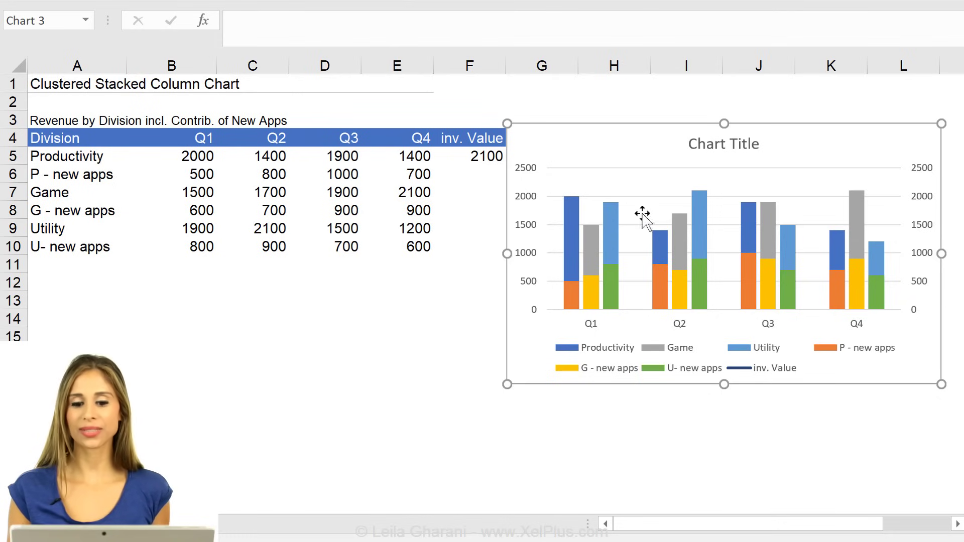
{"action": "right_click", "coordinate": [705, 234]}
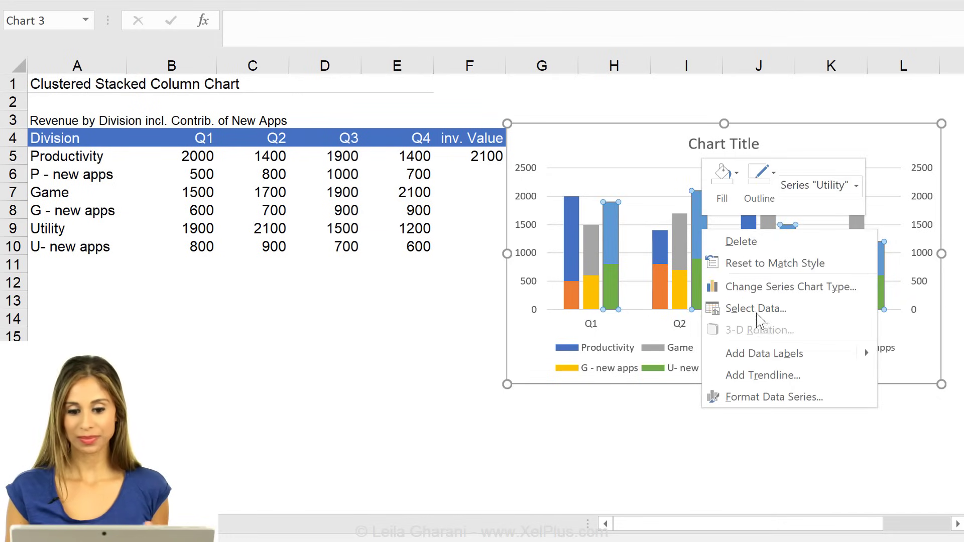
{"action": "left_click", "coordinate": [773, 287]}
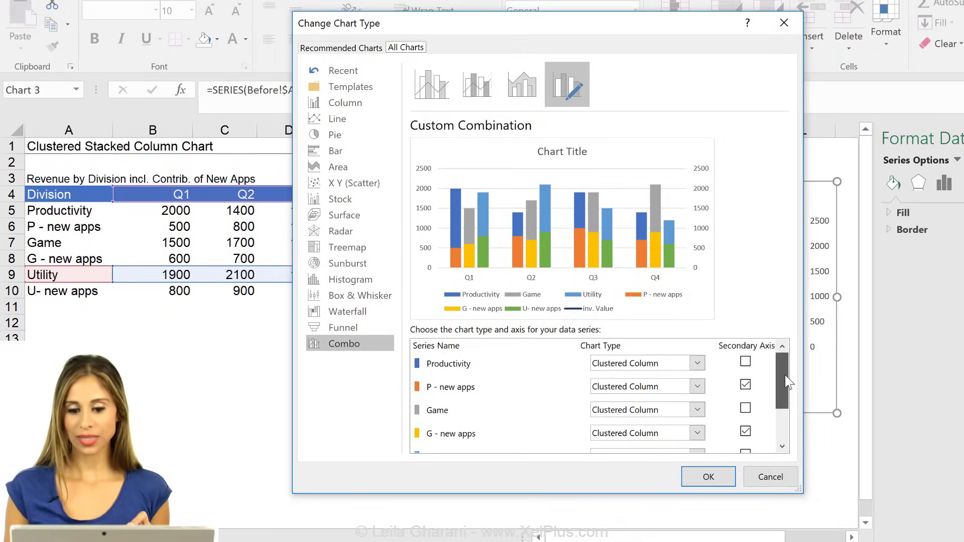
{"action": "left_click_drag", "start_coordinate": [787, 383], "coordinate": [790, 432]}
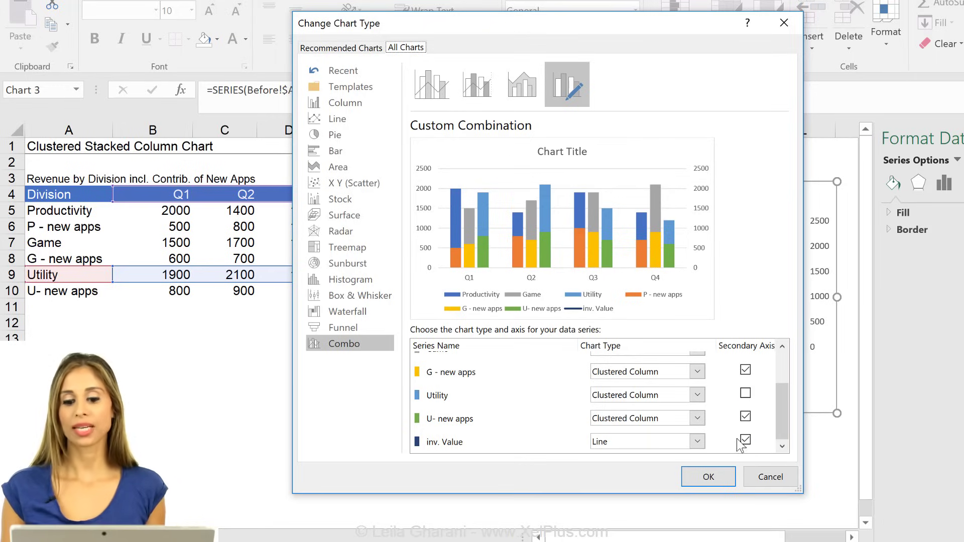
{"action": "left_click", "coordinate": [707, 476]}
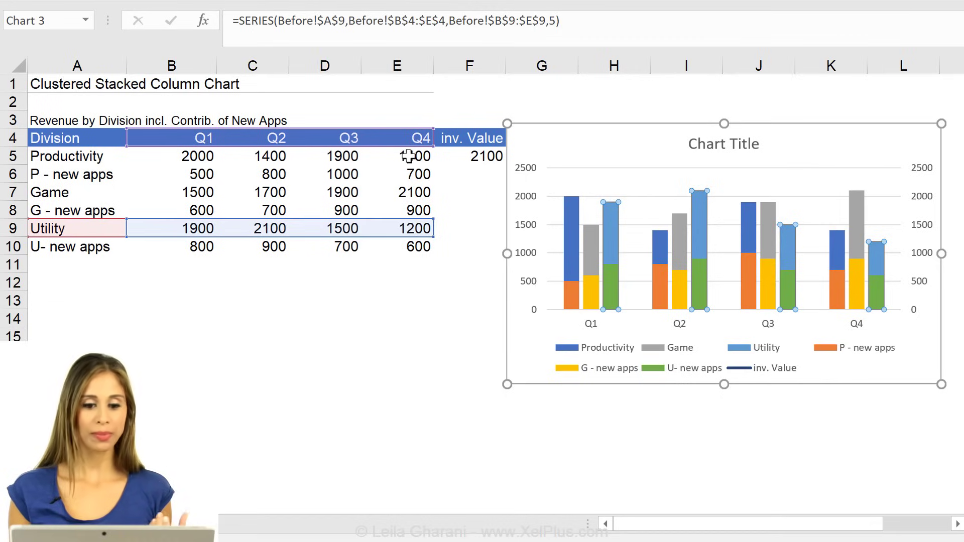
{"action": "mouse_move", "coordinate": [409, 156]}
{"action": "left_mouse_down"}
{"action": "mouse_move", "coordinate": [189, 157]}
{"action": "mouse_move", "coordinate": [406, 175]}
{"action": "left_mouse_up"}
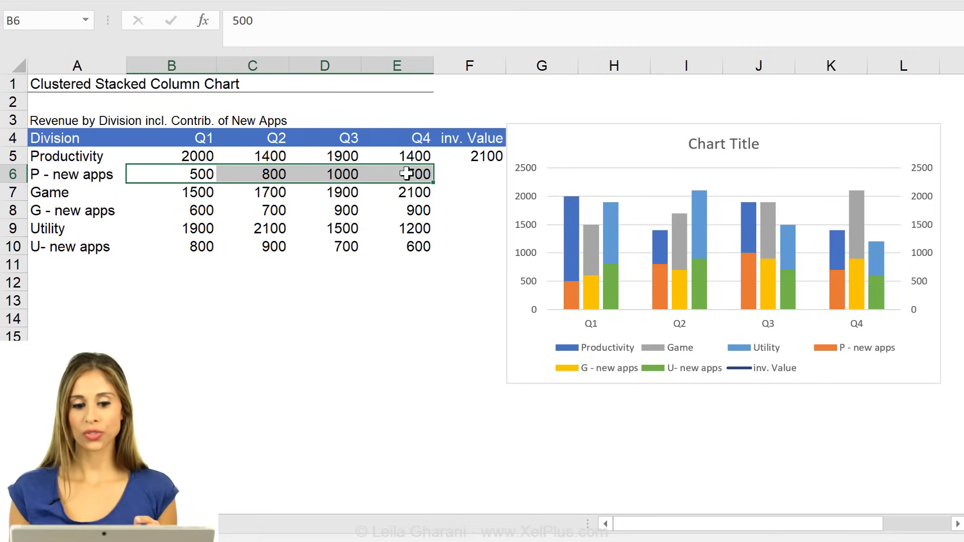
{"action": "left_click_drag", "start_coordinate": [457, 135], "coordinate": [459, 152]}
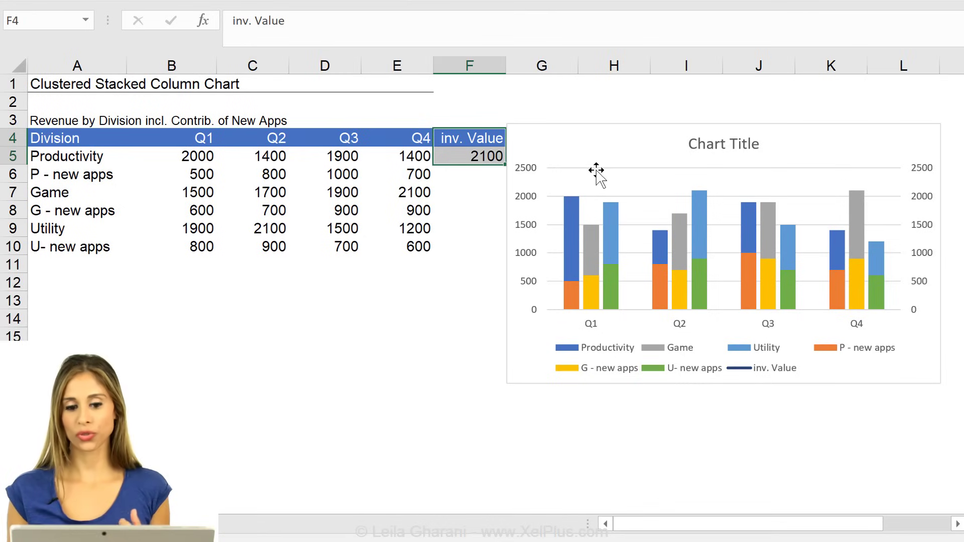
{"action": "left_click", "coordinate": [600, 178]}
{"action": "right_click", "coordinate": [600, 179]}
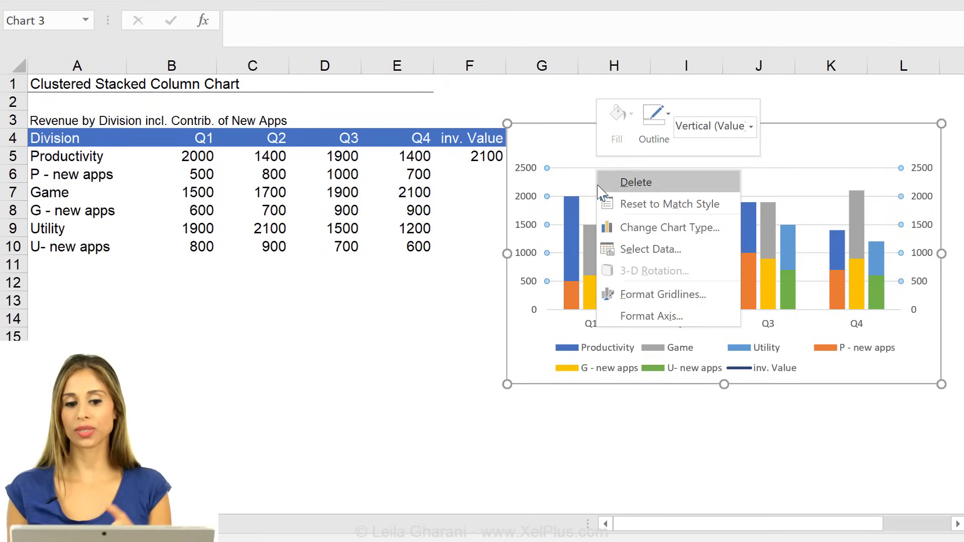
{"action": "key", "text": "Escape"}
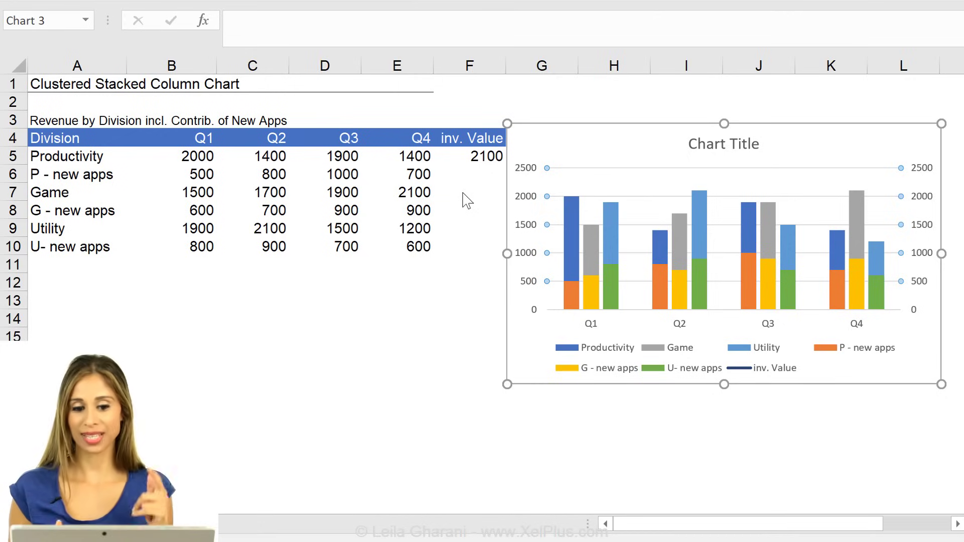
{"action": "left_click", "coordinate": [461, 191]}
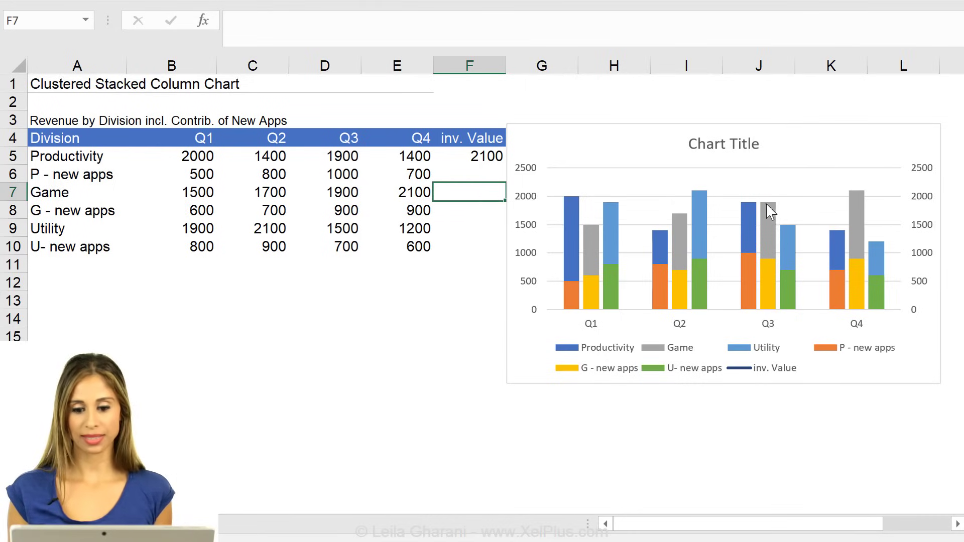
Move the legend to the top and delete its inv. Value, U-, G- and P - new apps entries.
{"action": "left_click", "coordinate": [737, 370]}
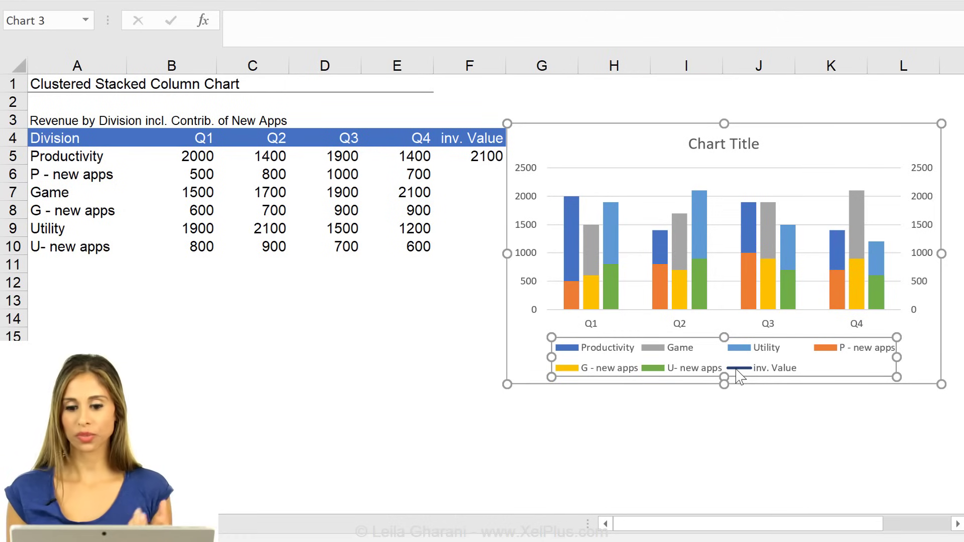
{"action": "double_click", "coordinate": [737, 372]}
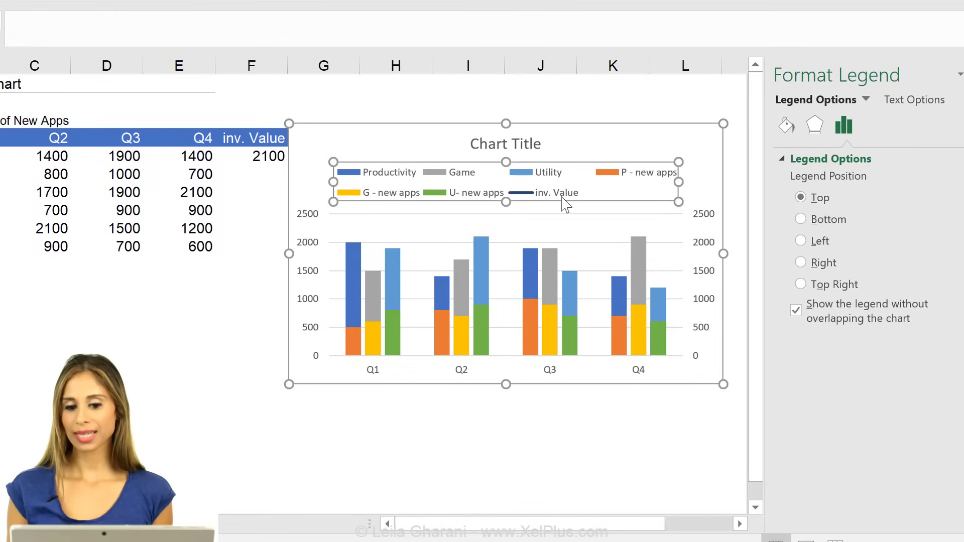
{"action": "left_click", "coordinate": [566, 200]}
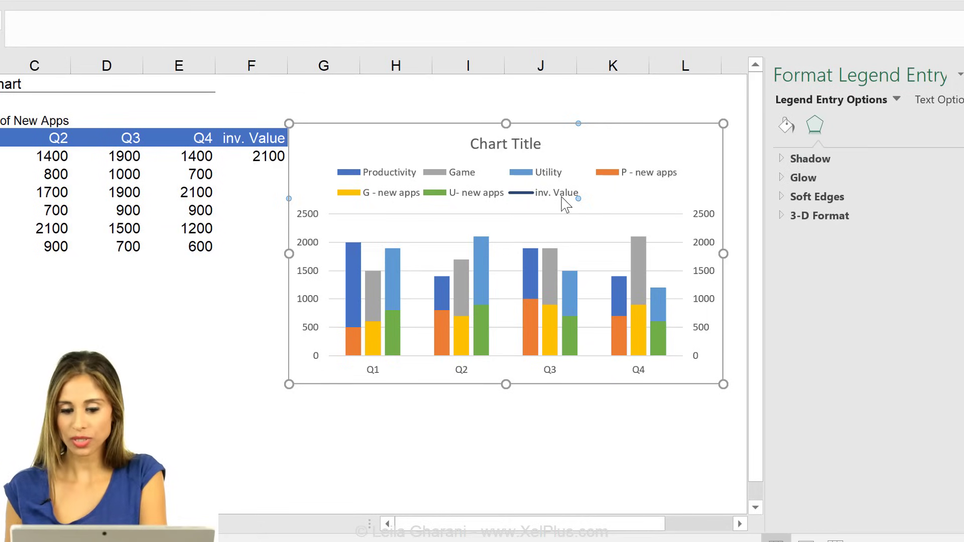
{"action": "key", "text": "Delete"}
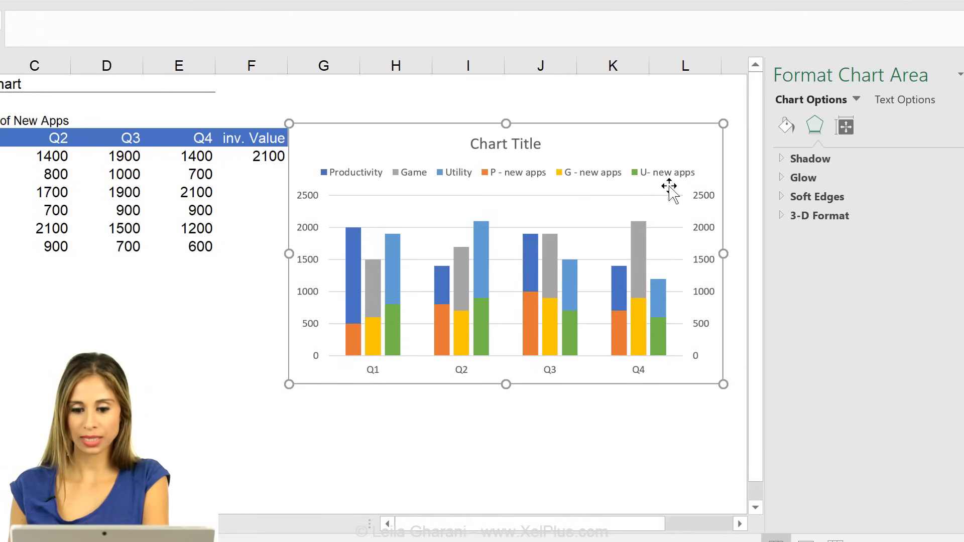
{"action": "left_click", "coordinate": [669, 182]}
{"action": "left_click", "coordinate": [668, 177]}
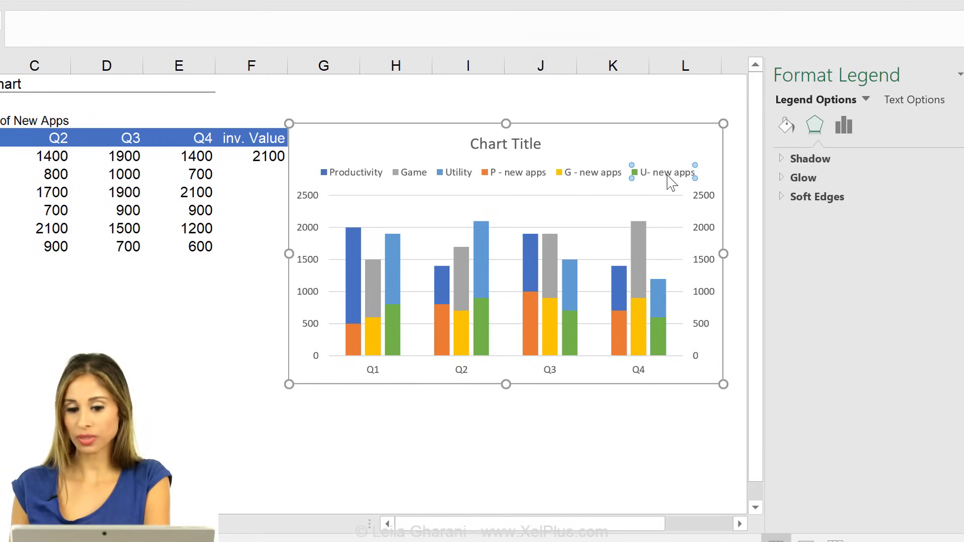
{"action": "key", "text": "Delete"}
{"action": "left_click", "coordinate": [636, 181]}
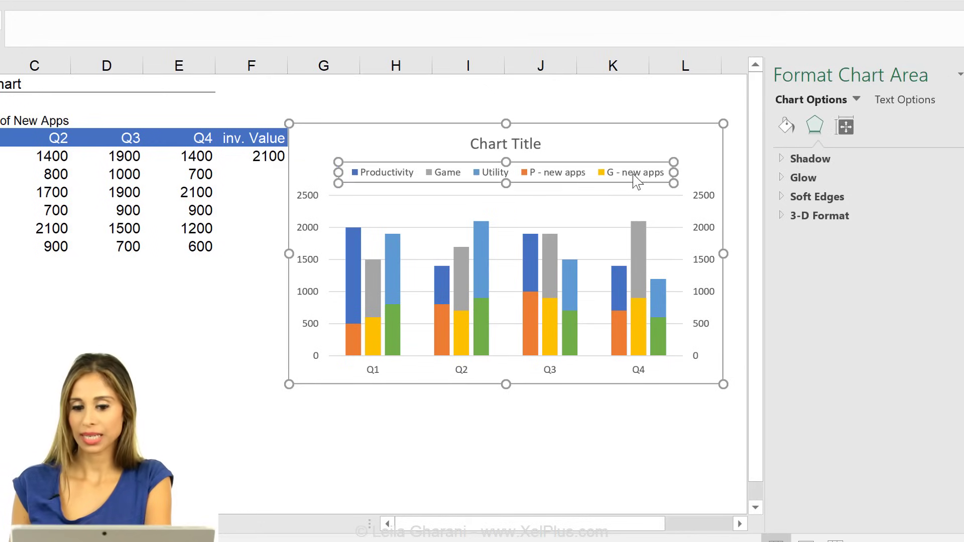
{"action": "left_click", "coordinate": [634, 176]}
{"action": "key", "text": "Delete"}
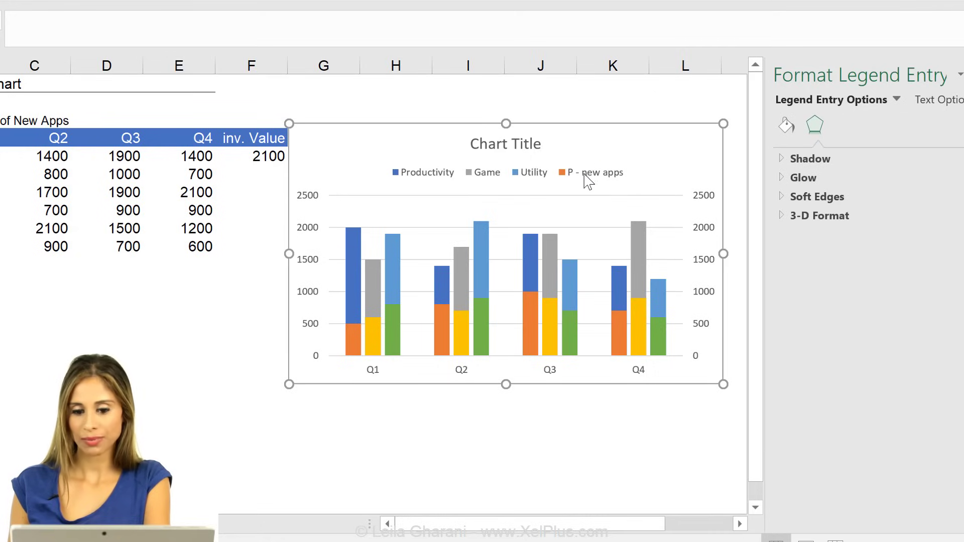
{"action": "left_click", "coordinate": [591, 173]}
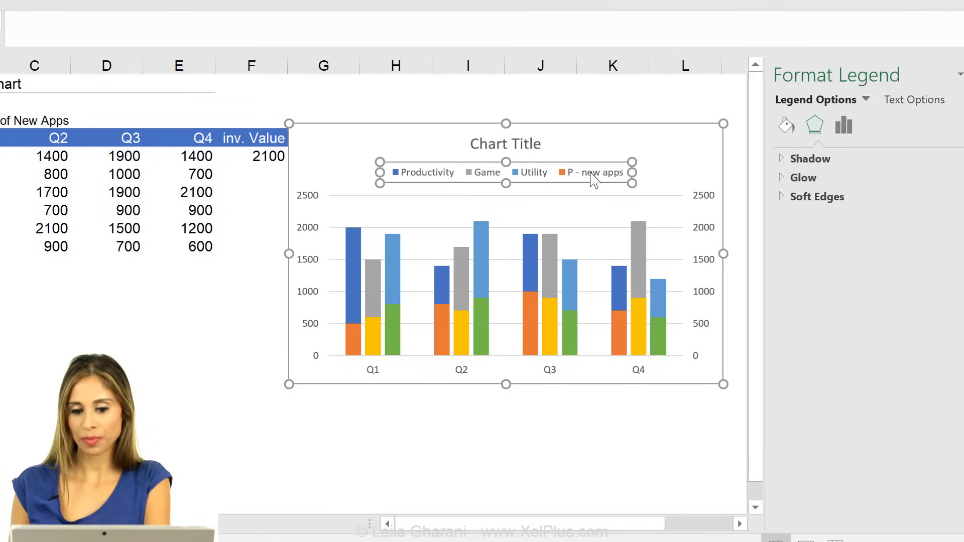
{"action": "left_click", "coordinate": [591, 173]}
{"action": "key", "text": "Delete"}
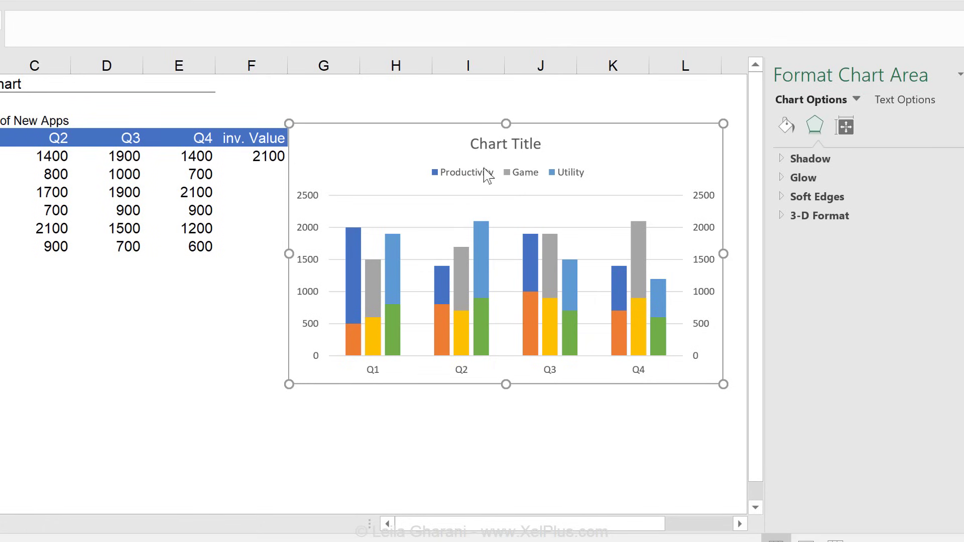
Colour the Productivity bars blue, P - new apps light blue and Game dark grey.
{"action": "left_click", "coordinate": [349, 269]}
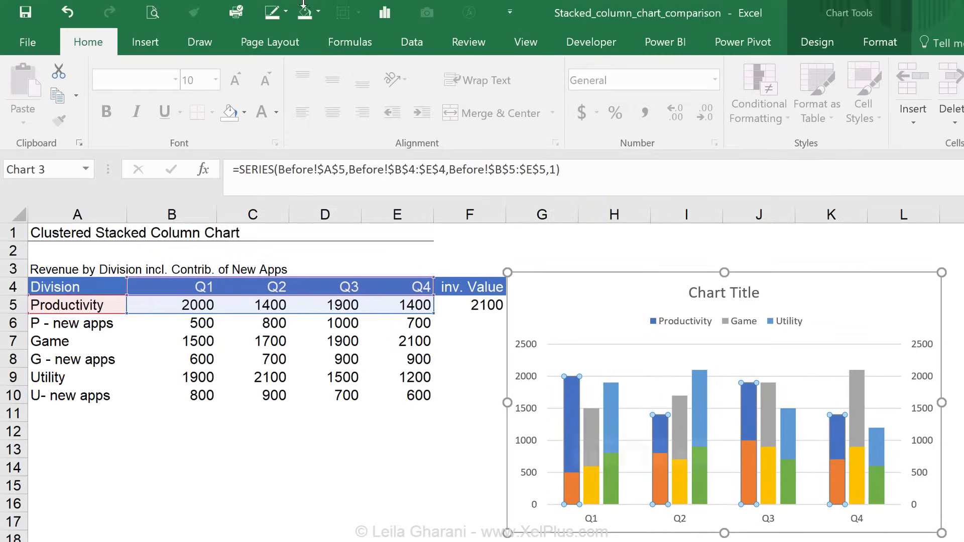
{"action": "left_click", "coordinate": [319, 10]}
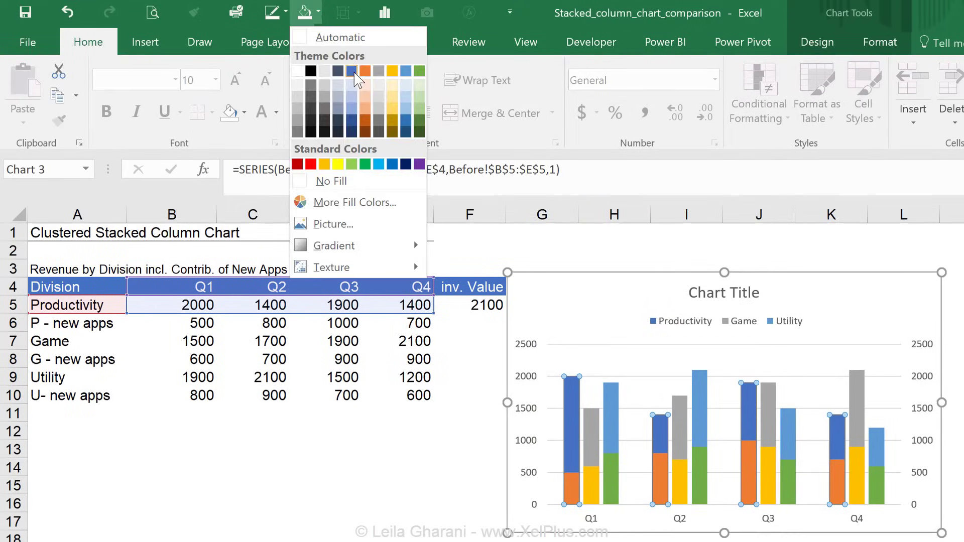
{"action": "left_click", "coordinate": [356, 72]}
{"action": "key", "text": "Down"}
{"action": "left_click", "coordinate": [319, 10]}
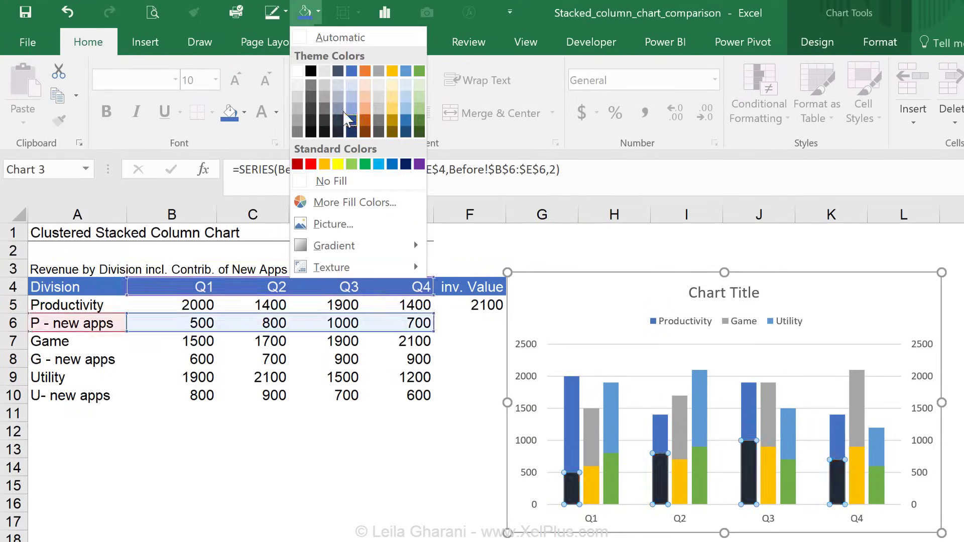
{"action": "left_click", "coordinate": [351, 97]}
{"action": "key", "text": "Down"}
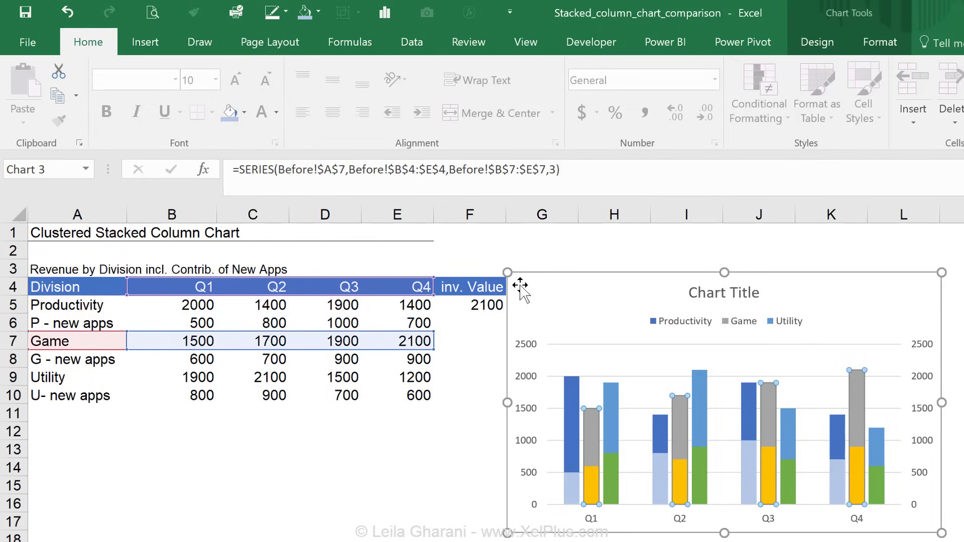
{"action": "left_click", "coordinate": [319, 10]}
{"action": "left_click", "coordinate": [312, 89]}
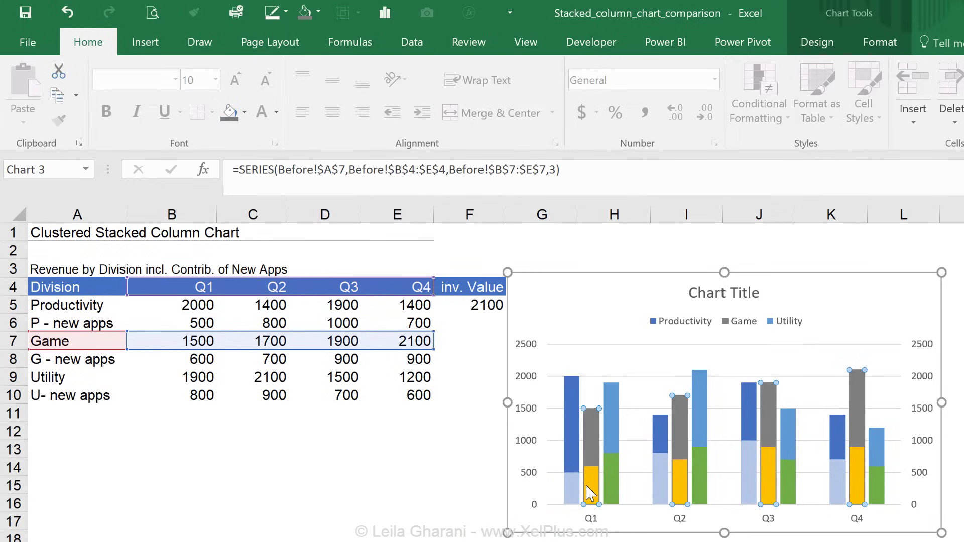
Colour G - new apps grey, Utility orange and U- new apps light orange.
{"action": "key", "text": "Down"}
{"action": "left_click", "coordinate": [318, 10]}
{"action": "left_click", "coordinate": [313, 81]}
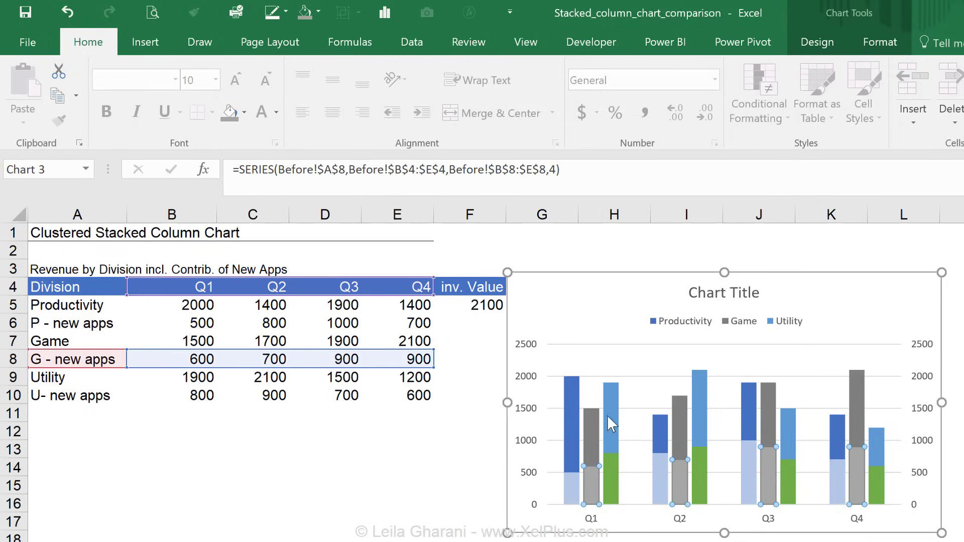
{"action": "key", "text": "Down"}
{"action": "left_click", "coordinate": [318, 10]}
{"action": "left_click", "coordinate": [363, 68]}
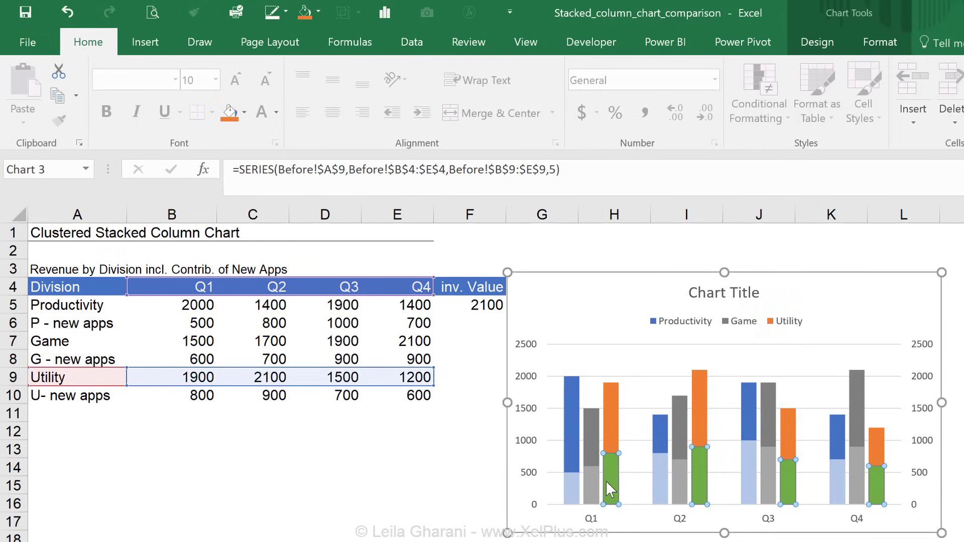
{"action": "key", "text": "Down"}
{"action": "left_click", "coordinate": [318, 10]}
{"action": "left_click", "coordinate": [365, 99]}
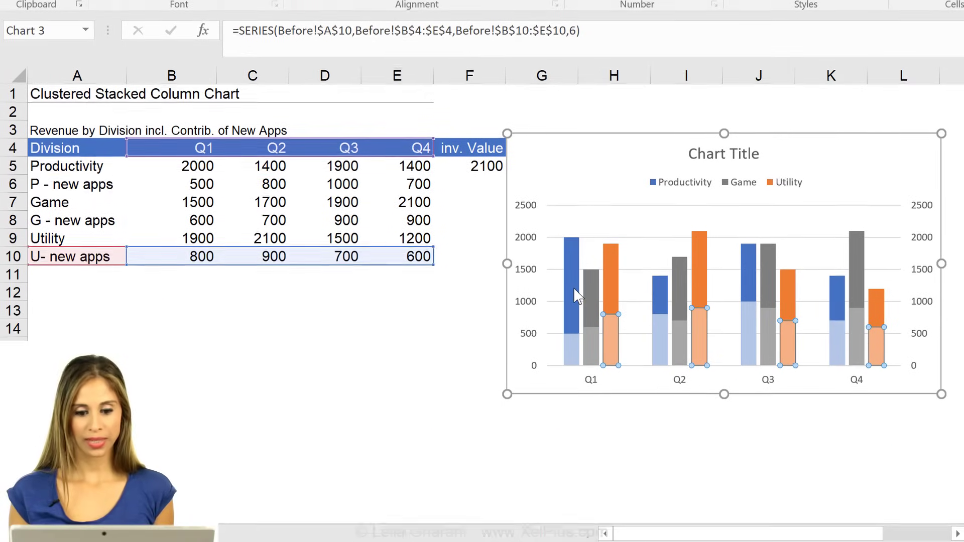
Add data labels to the Productivity, Game and Utility series.
{"action": "left_click", "coordinate": [577, 434]}
{"action": "right_click", "coordinate": [575, 281]}
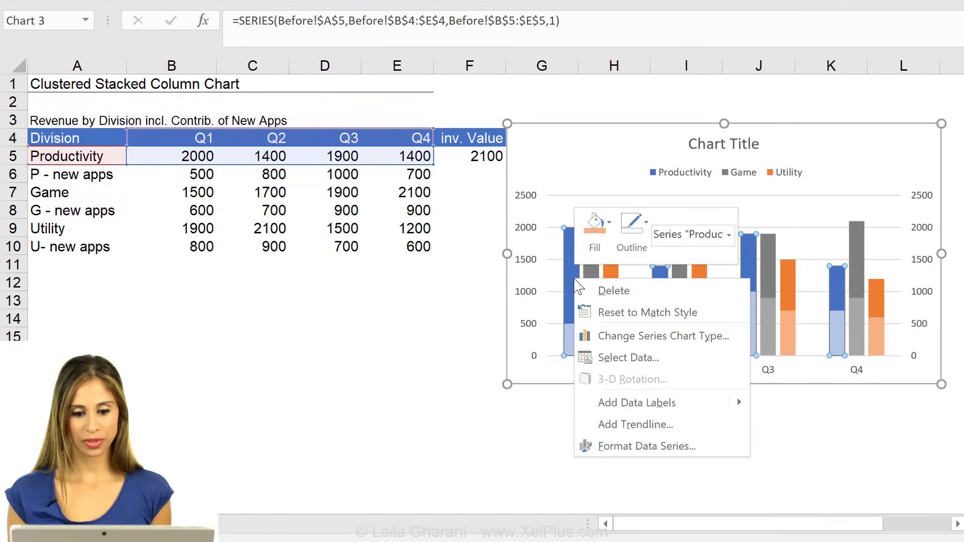
{"action": "mouse_move", "coordinate": [737, 402]}
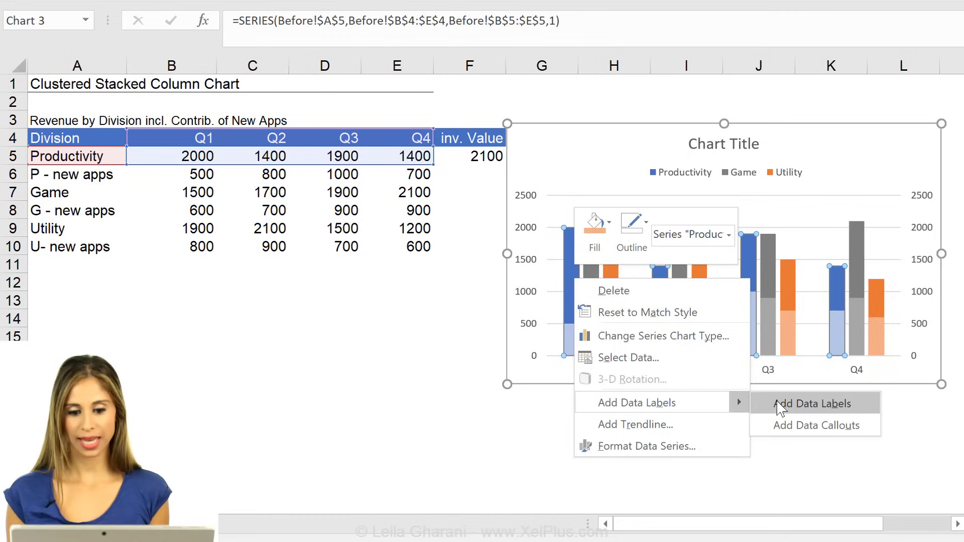
{"action": "left_click", "coordinate": [777, 401]}
{"action": "left_click", "coordinate": [589, 278]}
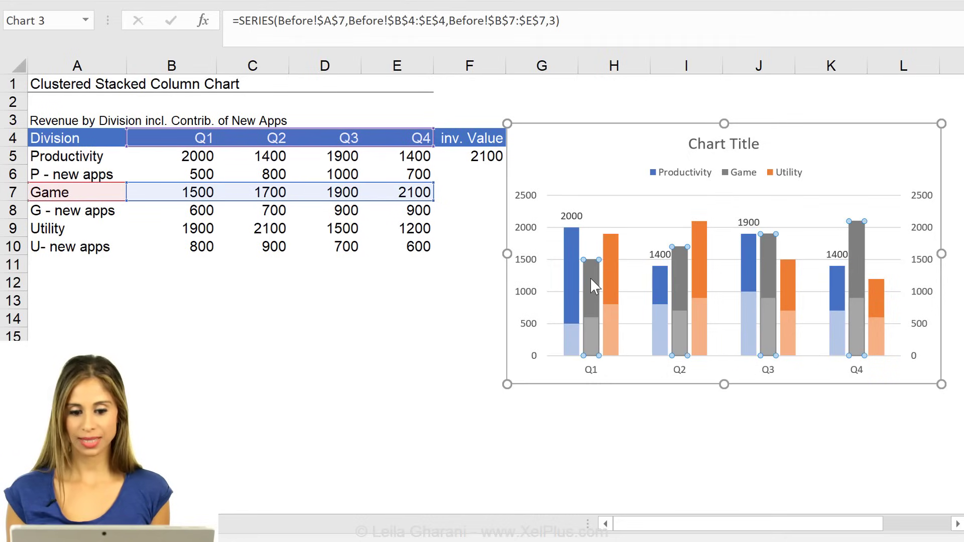
{"action": "right_click", "coordinate": [590, 278]}
{"action": "mouse_move", "coordinate": [694, 413]}
{"action": "left_click", "coordinate": [823, 403]}
{"action": "left_click", "coordinate": [609, 289]}
{"action": "right_click", "coordinate": [609, 289]}
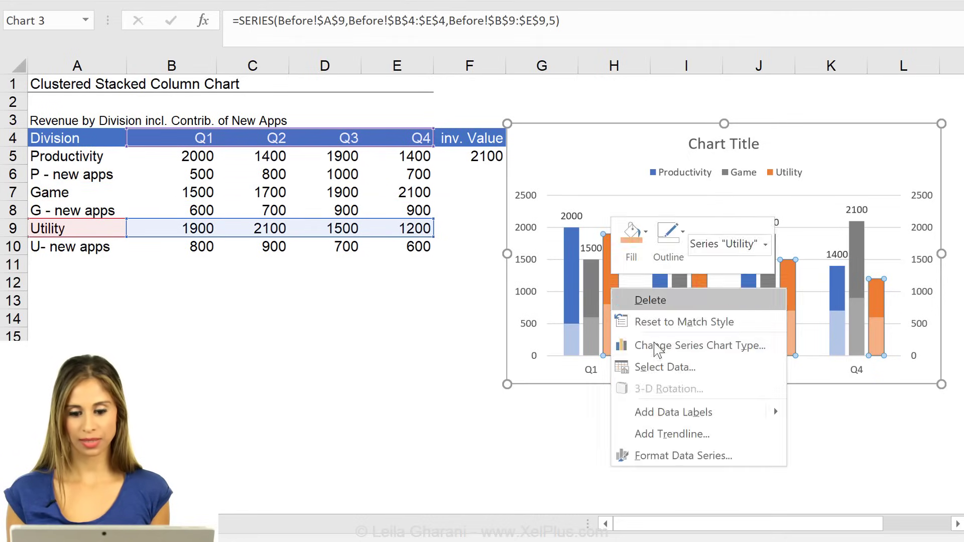
{"action": "left_click", "coordinate": [798, 411]}
Add data labels to the P, G and U new-apps series.
{"action": "left_click", "coordinate": [571, 341]}
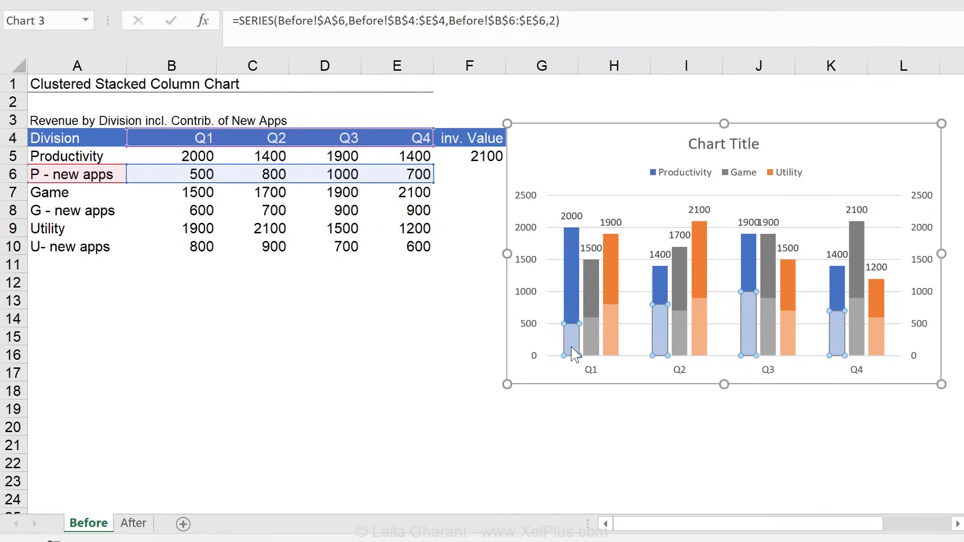
{"action": "right_click", "coordinate": [571, 345]}
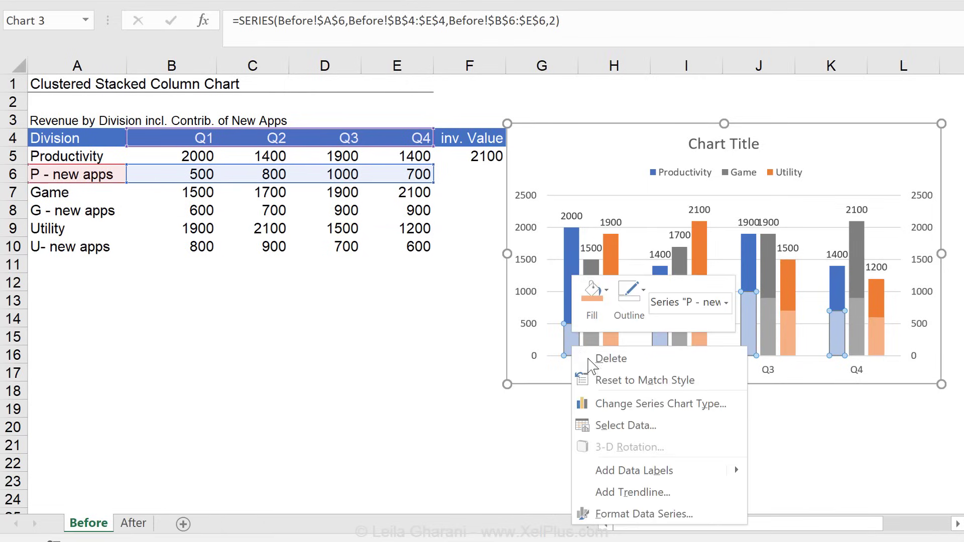
{"action": "left_click", "coordinate": [666, 473]}
{"action": "left_click", "coordinate": [590, 341]}
{"action": "right_click", "coordinate": [592, 342]}
{"action": "mouse_move", "coordinate": [753, 463]}
{"action": "left_click", "coordinate": [826, 462]}
{"action": "left_click", "coordinate": [612, 326]}
{"action": "right_click", "coordinate": [611, 329]}
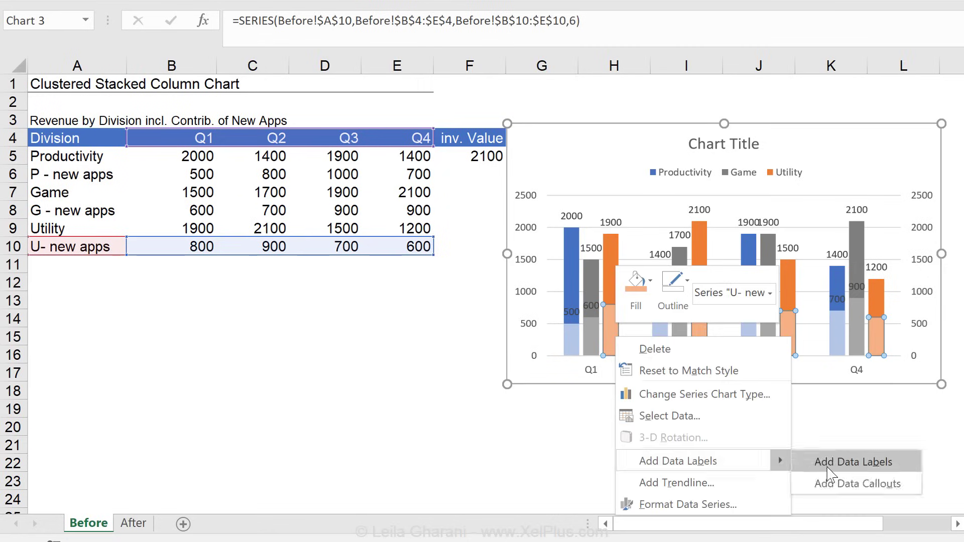
{"action": "left_click", "coordinate": [853, 461]}
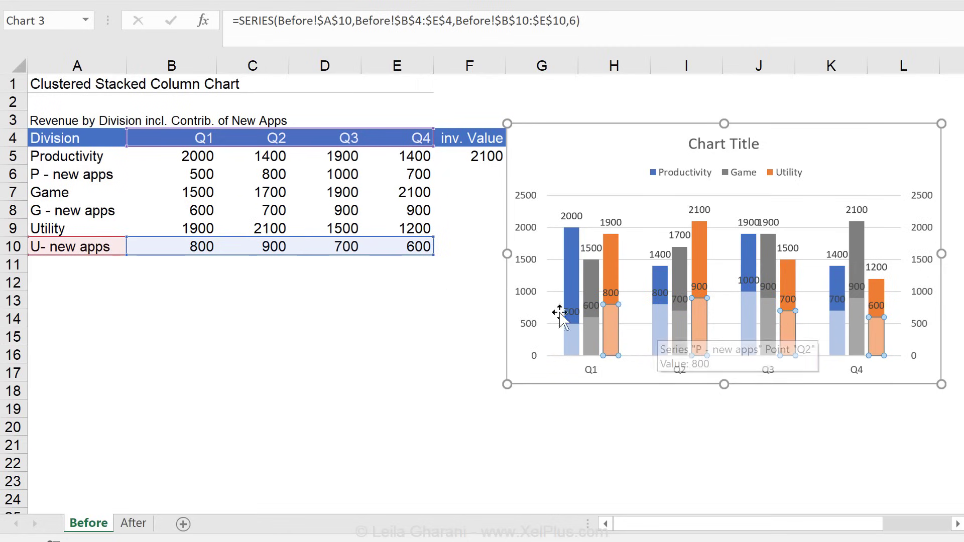
Set a 70% gap width for the U new-apps and Game series.
{"action": "double_click", "coordinate": [615, 329]}
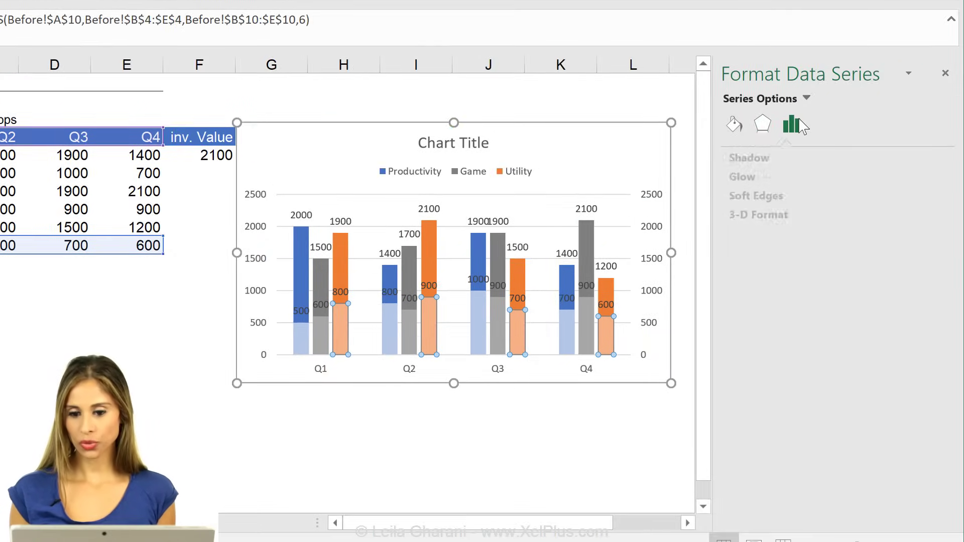
{"action": "left_click", "coordinate": [908, 259]}
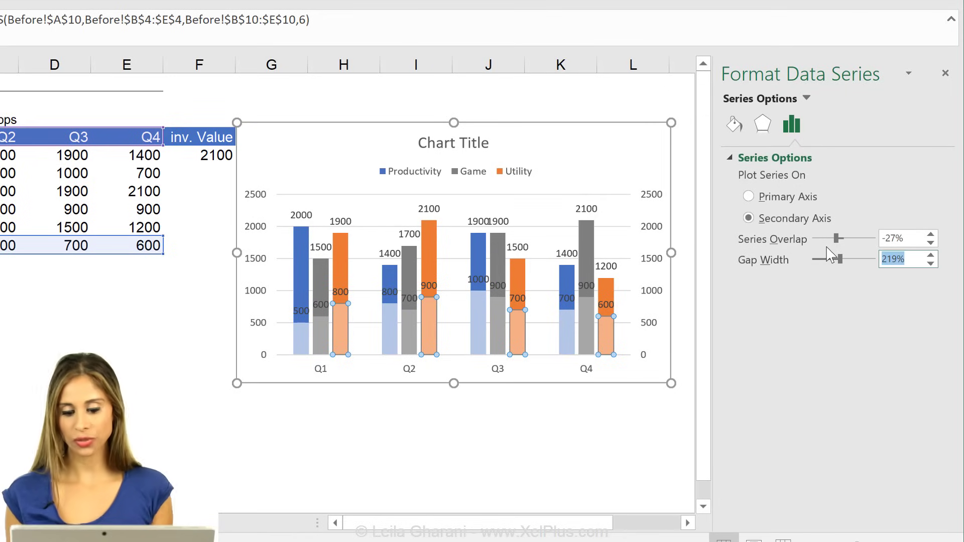
{"action": "type", "text": "7"}
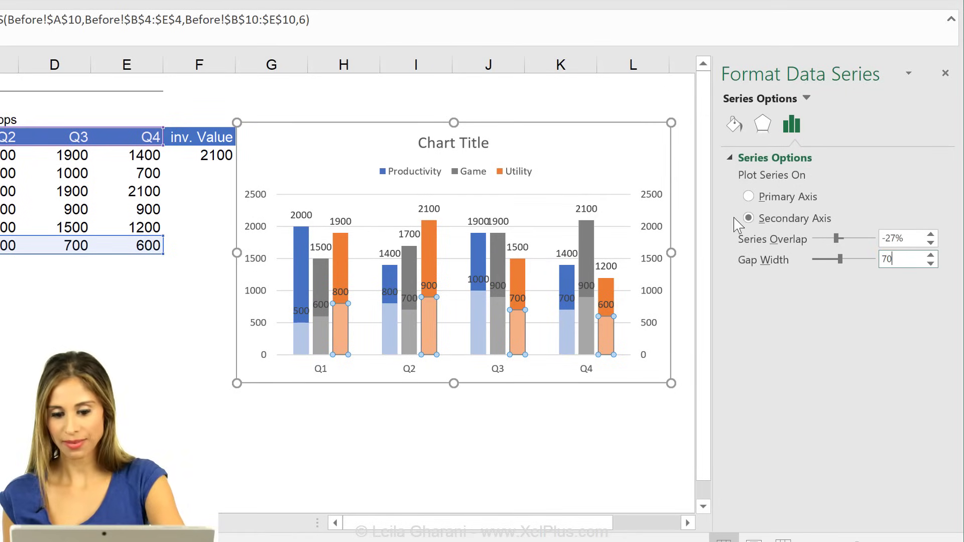
{"action": "type", "text": "0"}
{"action": "key", "text": "Return"}
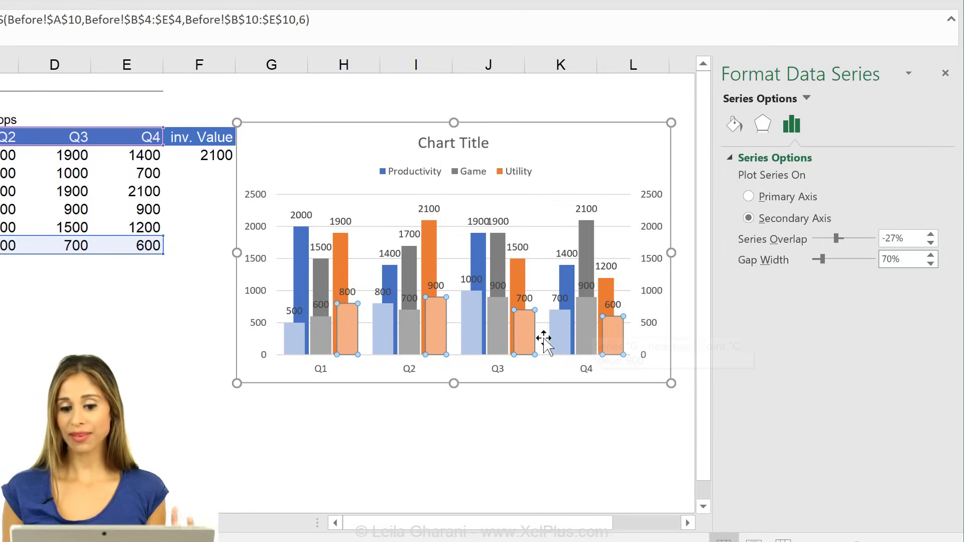
{"action": "left_click", "coordinate": [501, 258]}
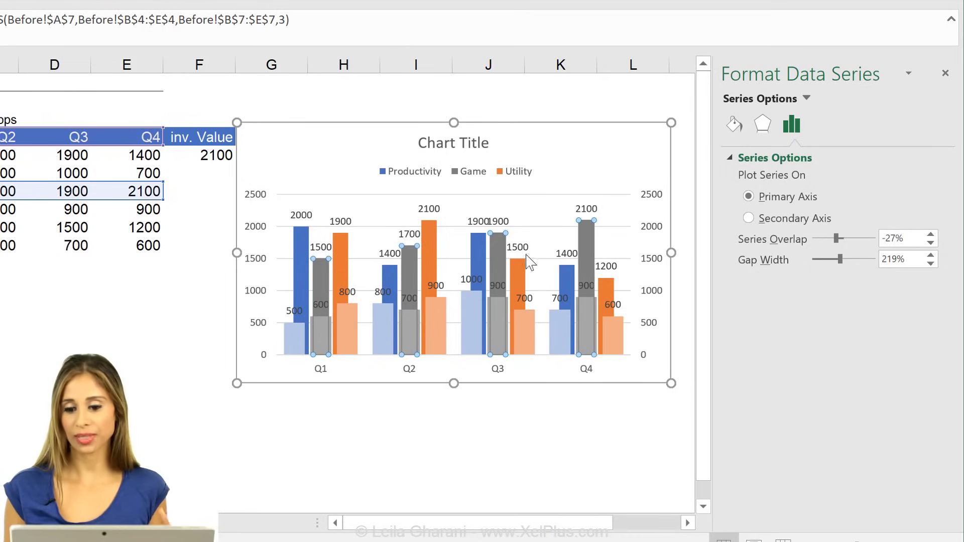
{"action": "left_click_drag", "start_coordinate": [907, 261], "coordinate": [819, 257]}
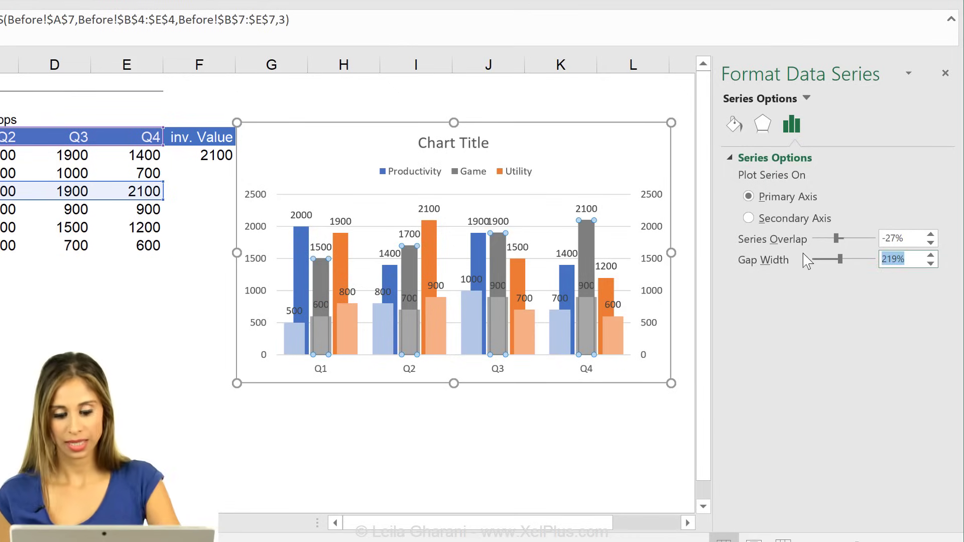
{"action": "type", "text": "70"}
{"action": "key", "text": "Return"}
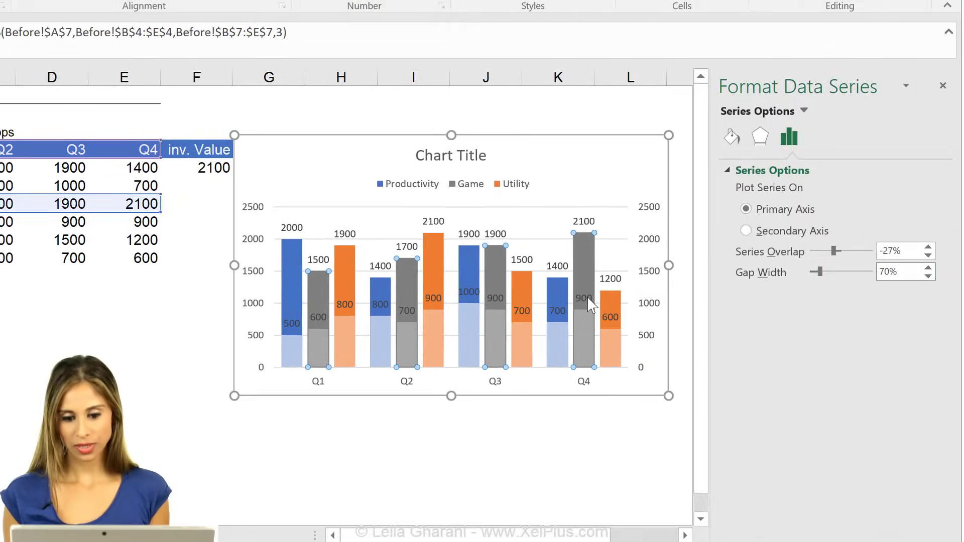
Set the series overlap to -10% for the Game and U new-apps series.
{"action": "left_click", "coordinate": [491, 274]}
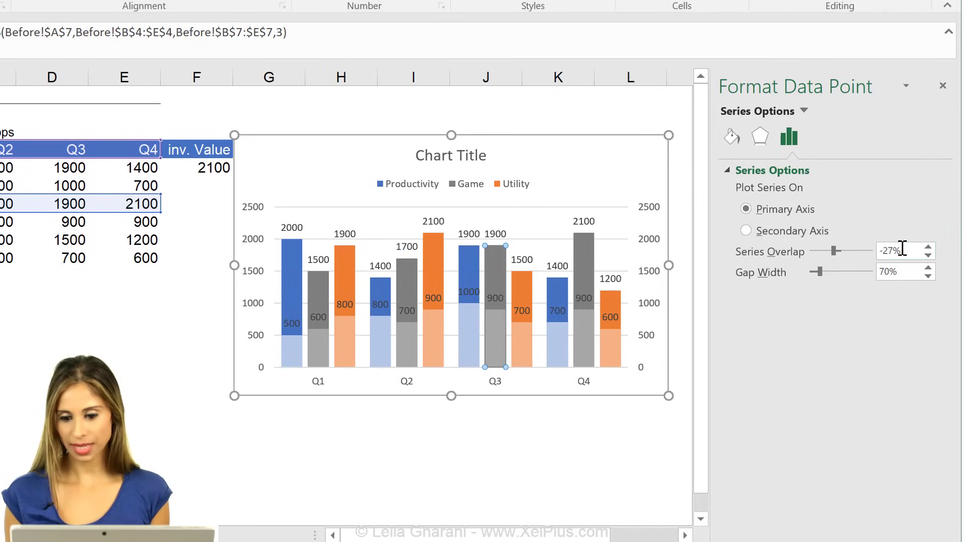
{"action": "left_click_drag", "start_coordinate": [902, 248], "coordinate": [860, 255]}
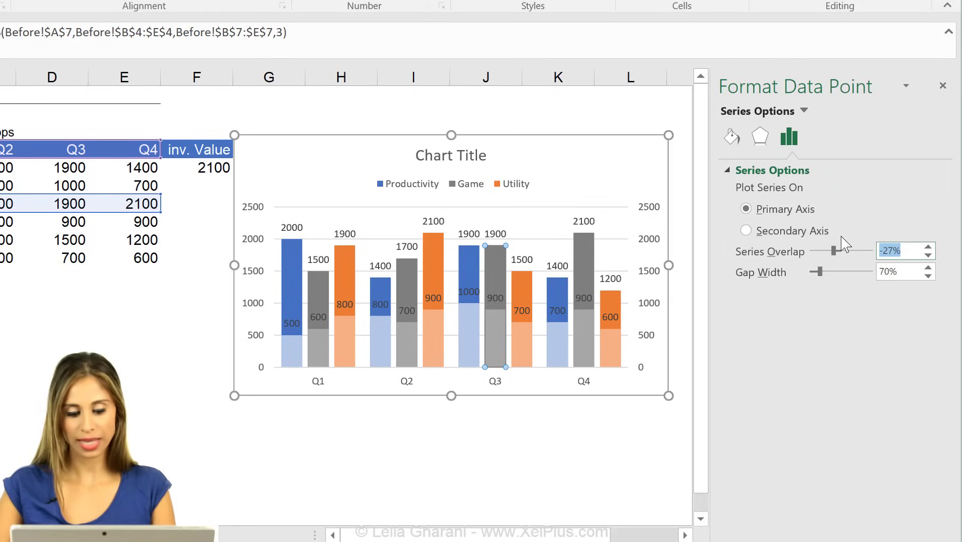
{"action": "type", "text": "-10"}
{"action": "key", "text": "Return"}
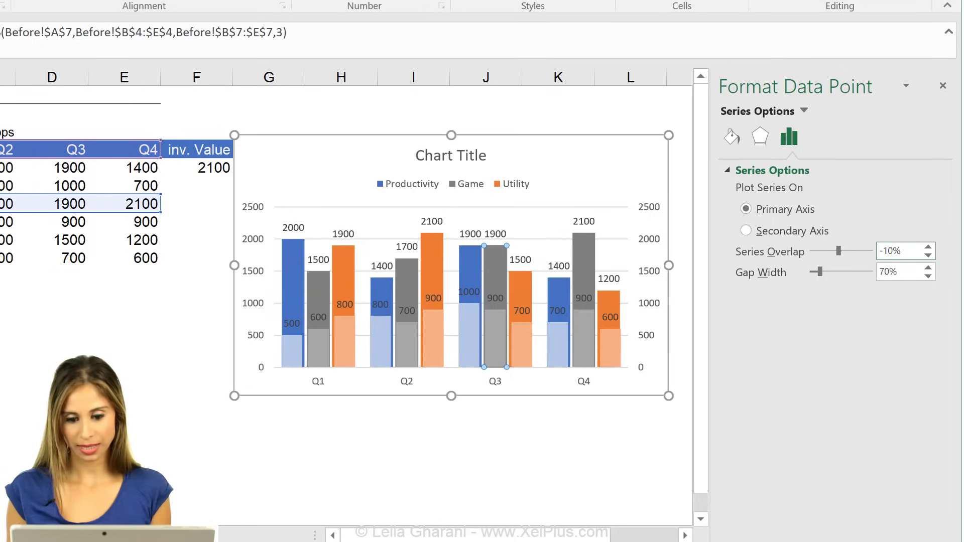
{"action": "left_click", "coordinate": [584, 347]}
{"action": "left_click", "coordinate": [610, 351]}
{"action": "left_click_drag", "start_coordinate": [916, 253], "coordinate": [831, 243]}
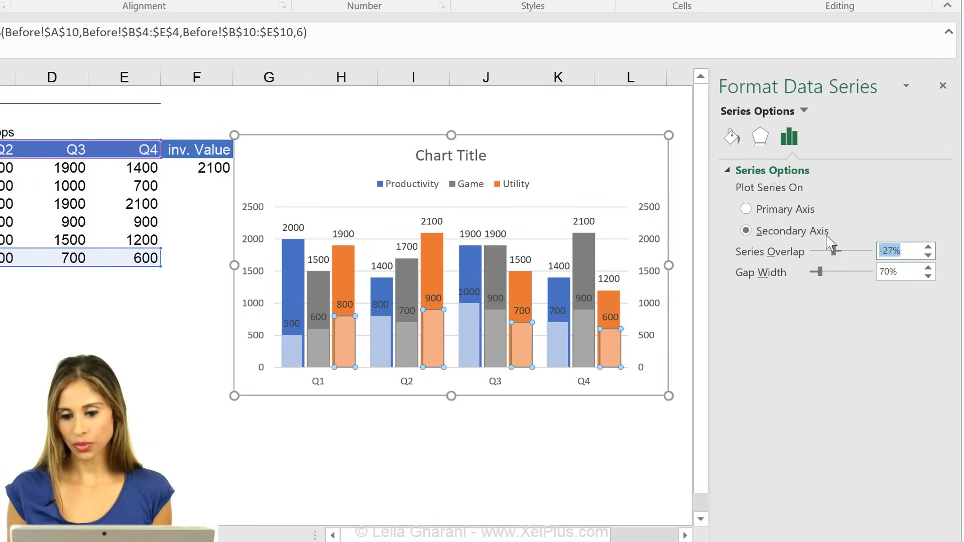
{"action": "type", "text": "-10"}
{"action": "key", "text": "Return"}
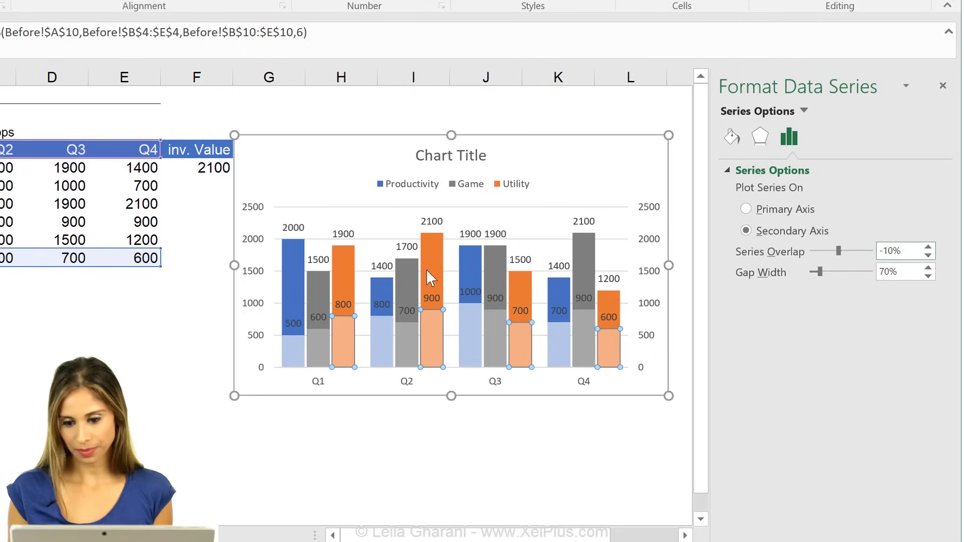
Delete the left and right value axes and the horizontal gridlines.
{"action": "left_click", "coordinate": [253, 303]}
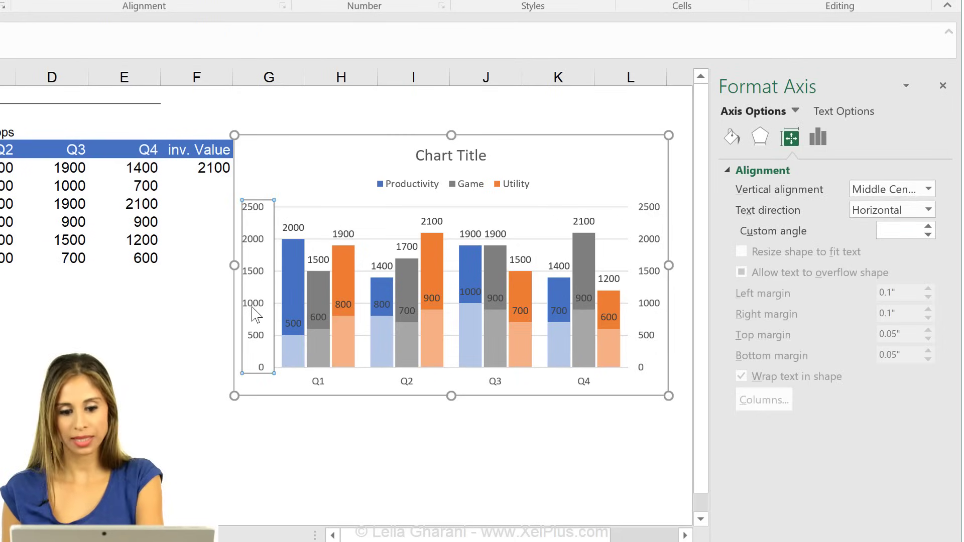
{"action": "key", "text": "Delete"}
{"action": "left_click", "coordinate": [639, 267]}
{"action": "left_click", "coordinate": [648, 273]}
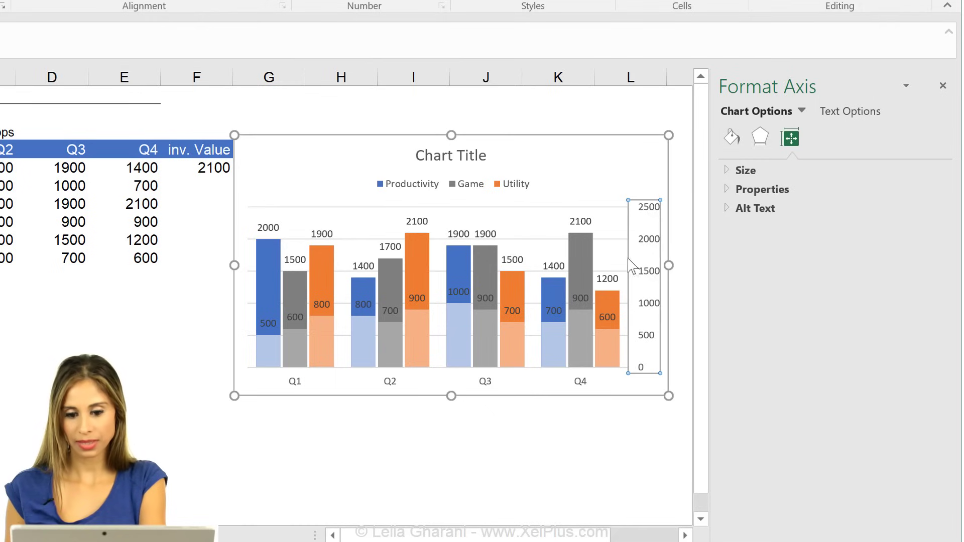
{"action": "key", "text": "Delete"}
{"action": "left_click", "coordinate": [640, 207]}
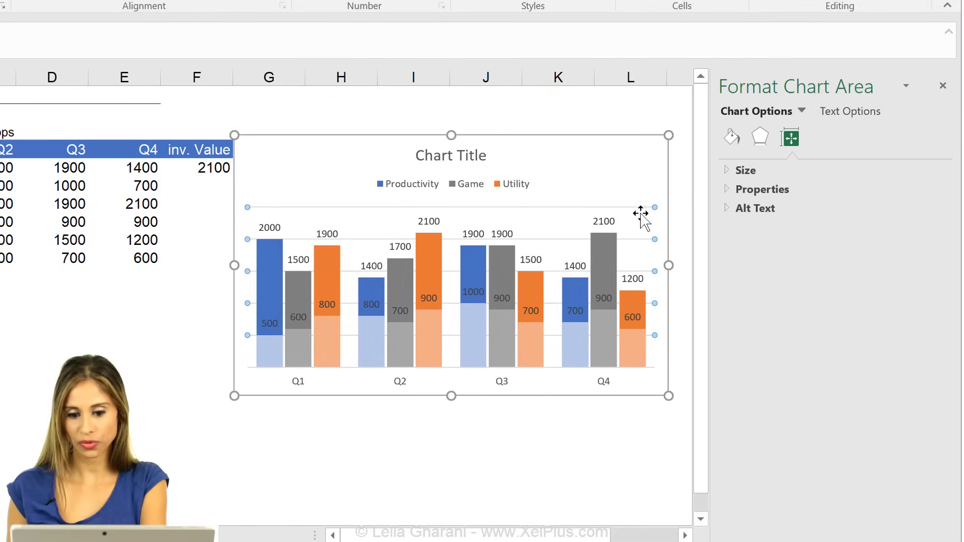
{"action": "key", "text": "Delete"}
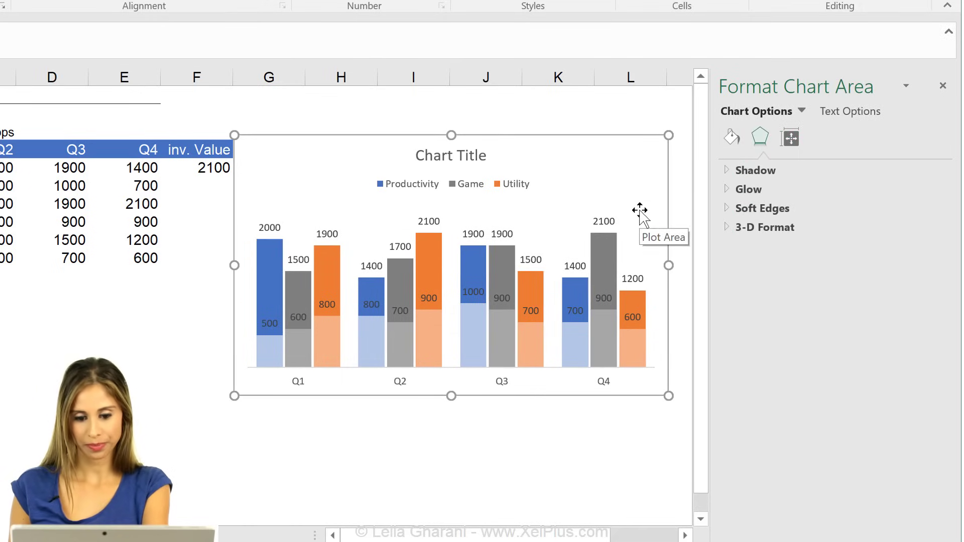
Set the Productivity, Game and Utility new-apps labels to Inside Base.
{"action": "left_click", "coordinate": [269, 323]}
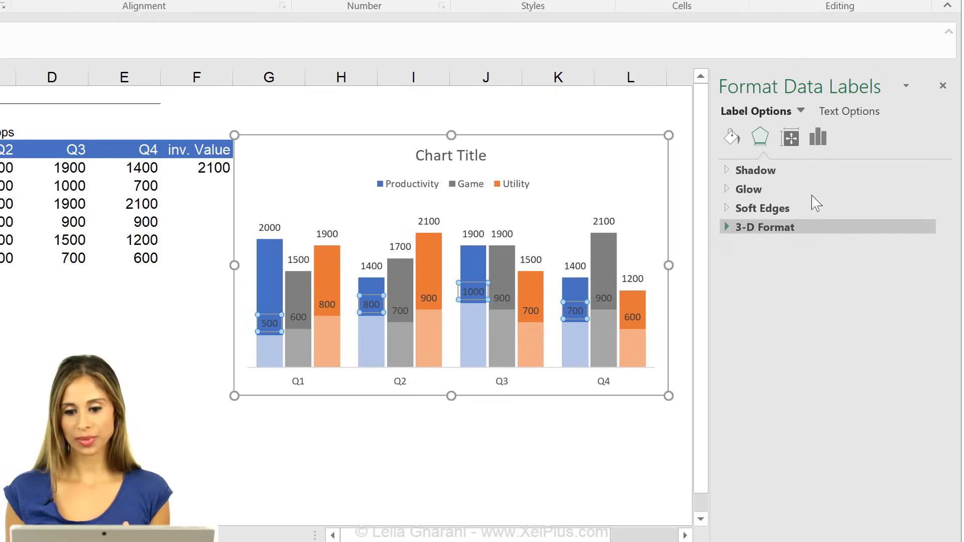
{"action": "left_click", "coordinate": [818, 137]}
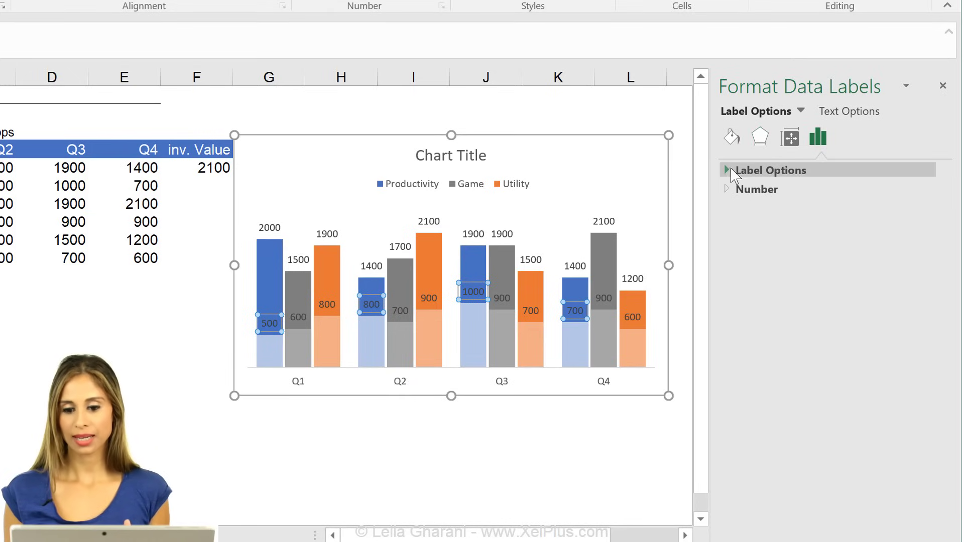
{"action": "left_click", "coordinate": [728, 171]}
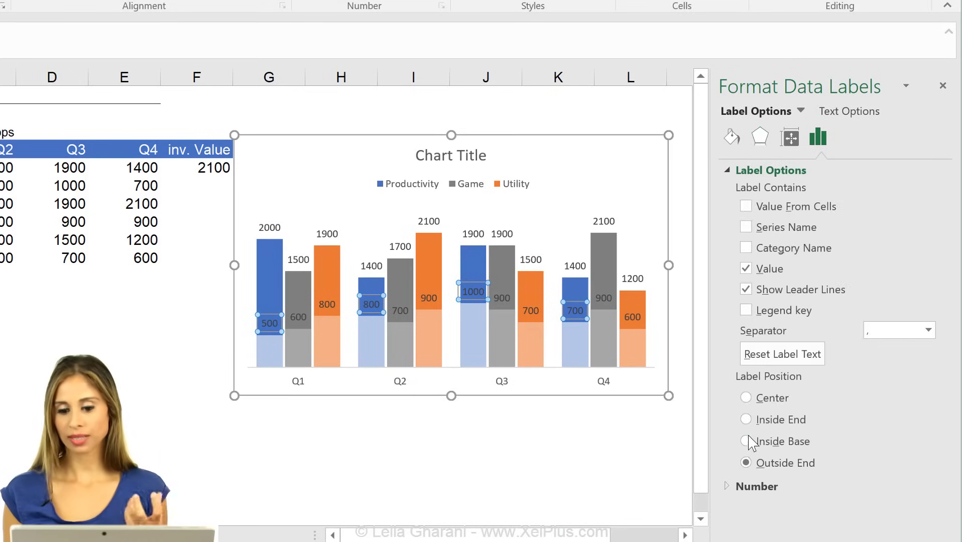
{"action": "left_click", "coordinate": [747, 440]}
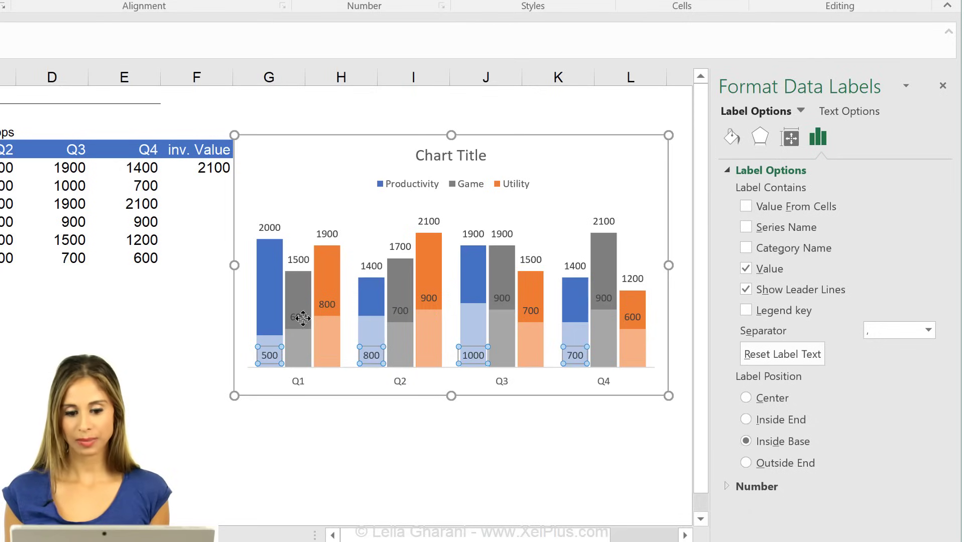
{"action": "left_click", "coordinate": [302, 318]}
{"action": "left_click", "coordinate": [746, 440]}
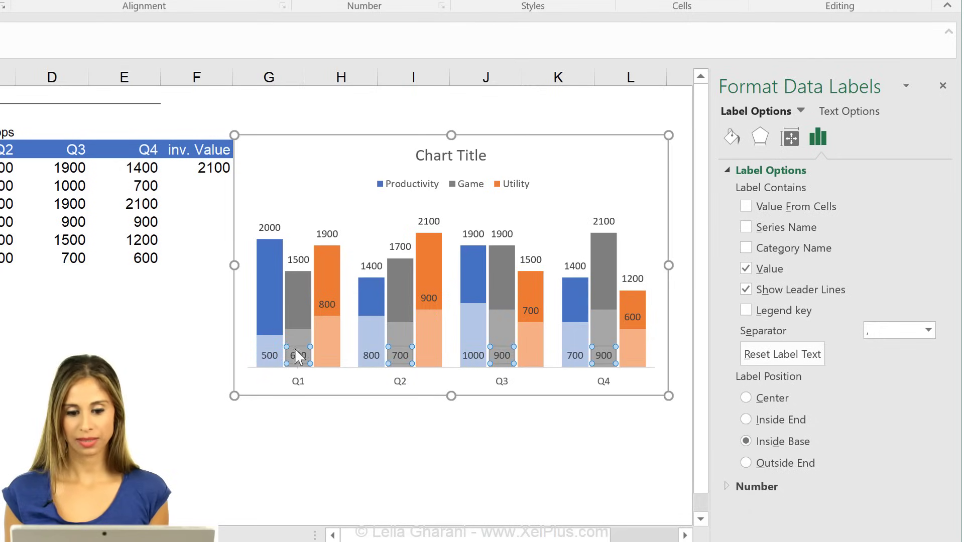
{"action": "left_click", "coordinate": [322, 303]}
{"action": "left_click", "coordinate": [773, 442]}
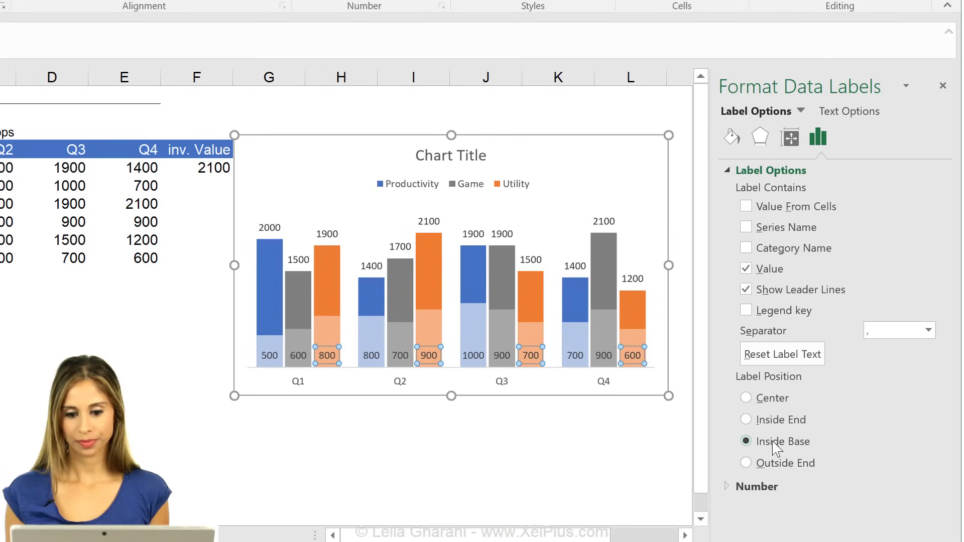
Bold the Game, Productivity and Utility total labels and the Q1–Q4 axis labels.
{"action": "left_click", "coordinate": [604, 227]}
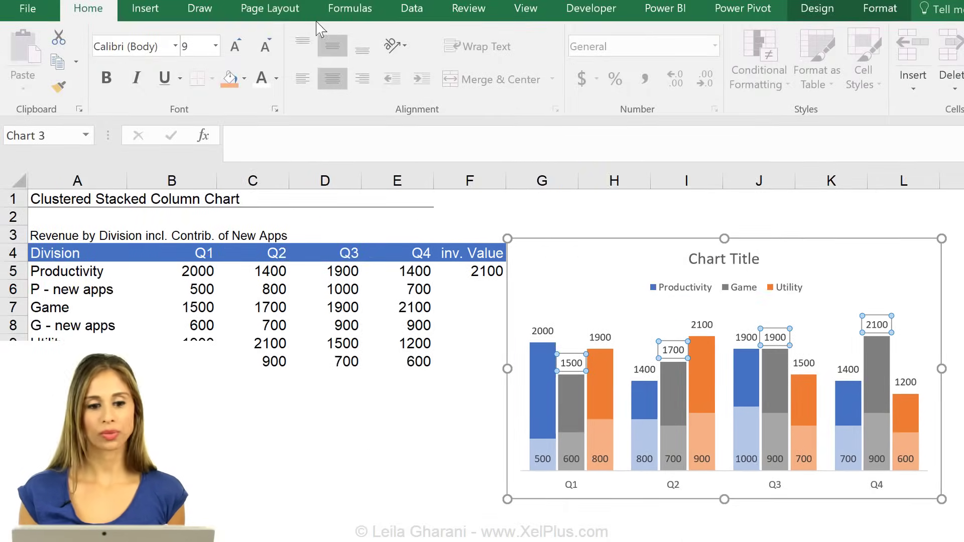
{"action": "left_click", "coordinate": [106, 78]}
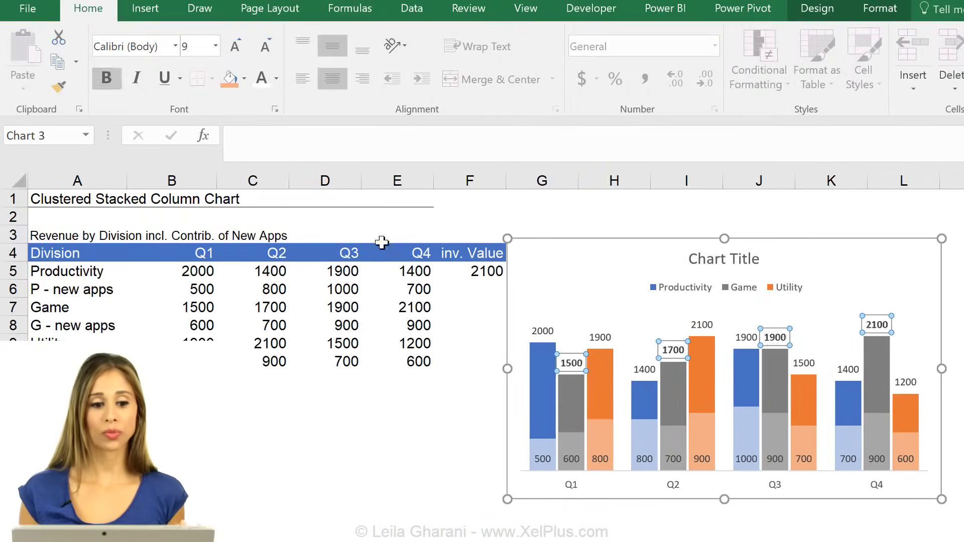
{"action": "left_click", "coordinate": [542, 331]}
{"action": "left_click", "coordinate": [106, 78]}
{"action": "left_click", "coordinate": [600, 337]}
{"action": "left_click", "coordinate": [106, 78]}
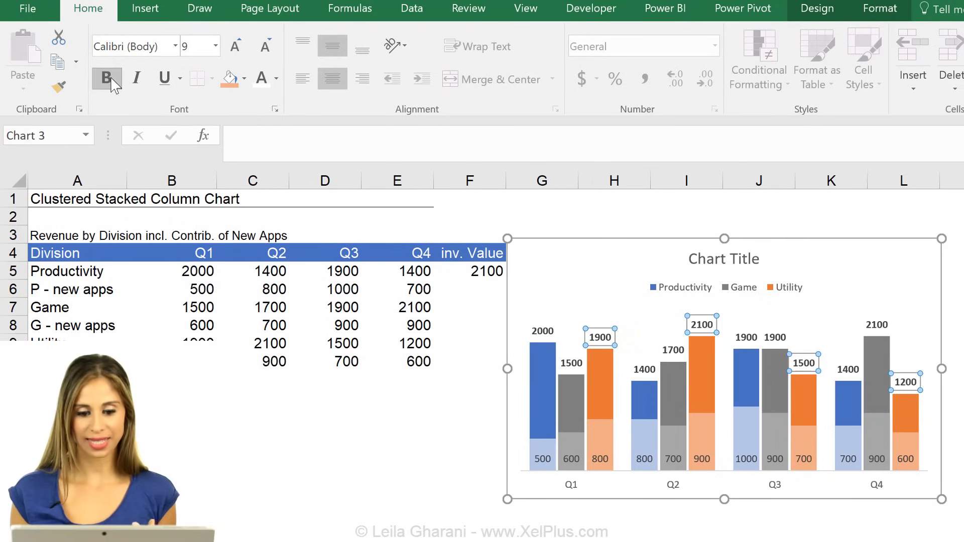
{"action": "left_click", "coordinate": [673, 486]}
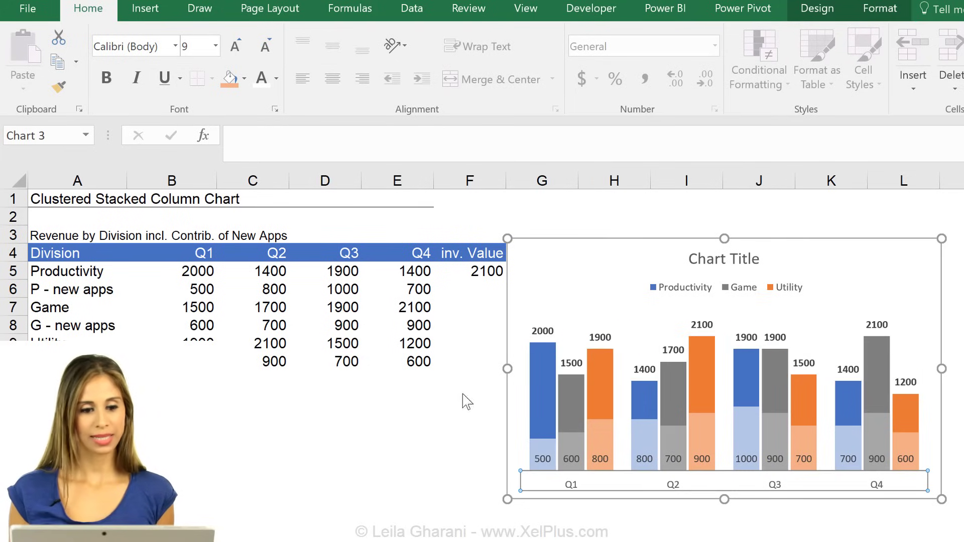
{"action": "left_click", "coordinate": [107, 79]}
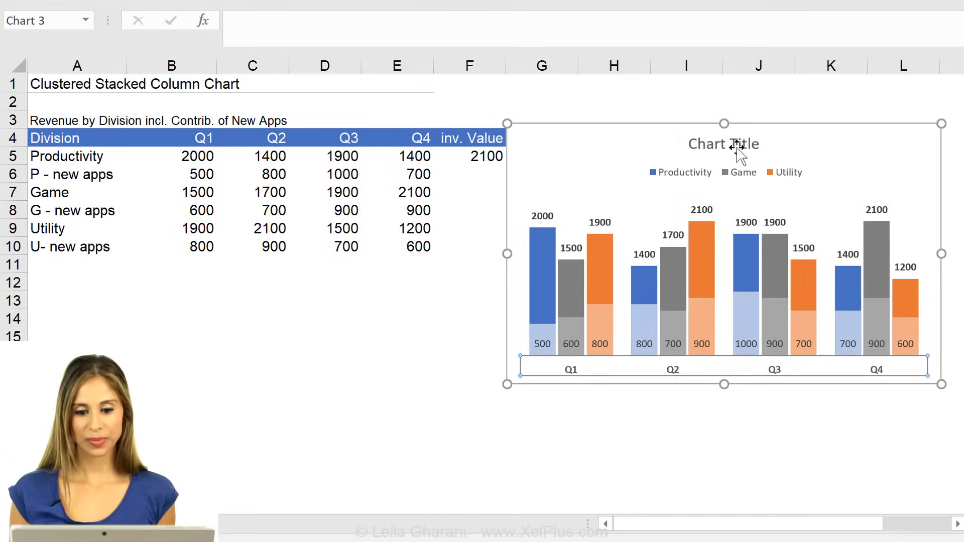
Link the chart title to cell A3 with =A3.
{"action": "left_click", "coordinate": [737, 259]}
{"action": "left_click", "coordinate": [367, 34]}
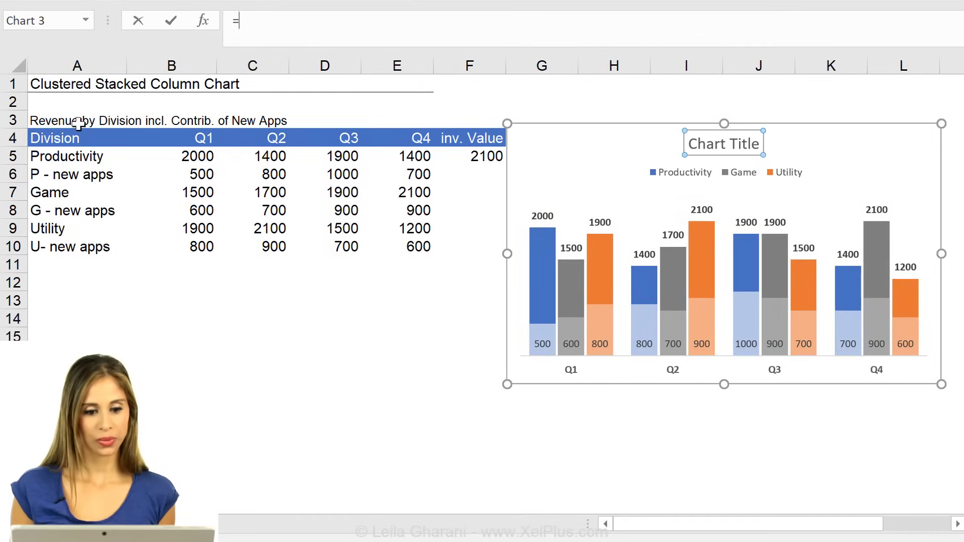
{"action": "type", "text": "="}
{"action": "left_click", "coordinate": [78, 124]}
{"action": "key", "text": "Return"}
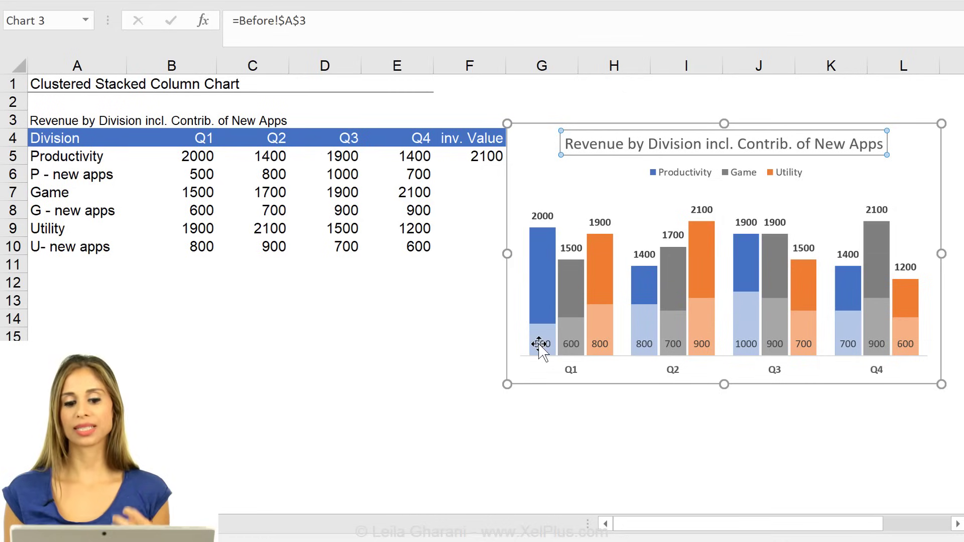
Narrow the plot area by pulling its right edge inward.
{"action": "left_click", "coordinate": [915, 225]}
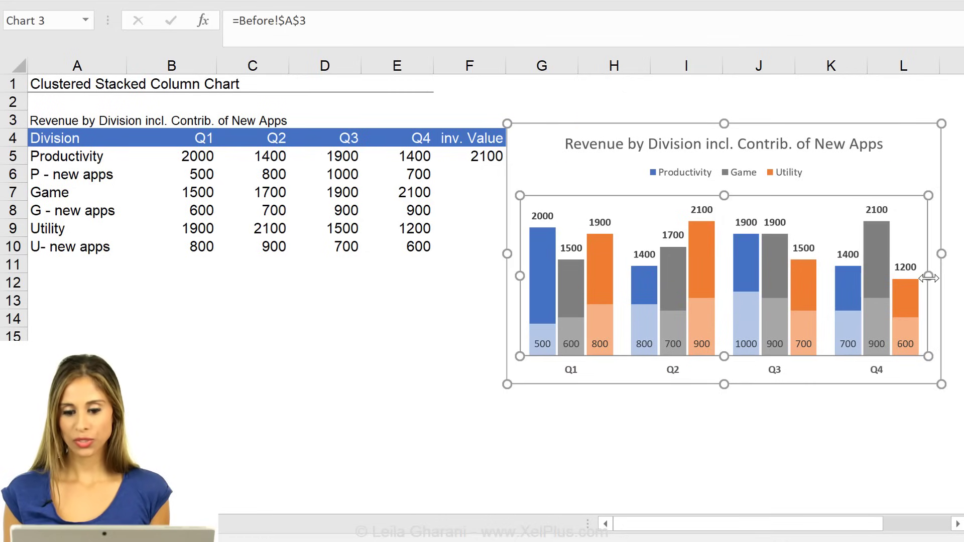
{"action": "left_click_drag", "start_coordinate": [928, 278], "coordinate": [886, 281]}
{"action": "left_click", "coordinate": [870, 126]}
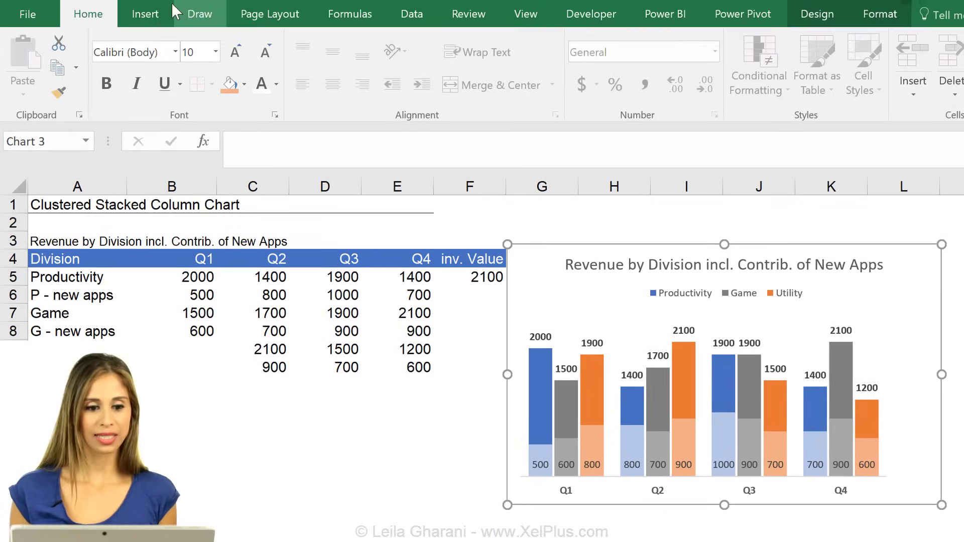
Draw the 'New apps' text box beside the Q4 columns and size it.
{"action": "left_click", "coordinate": [155, 10]}
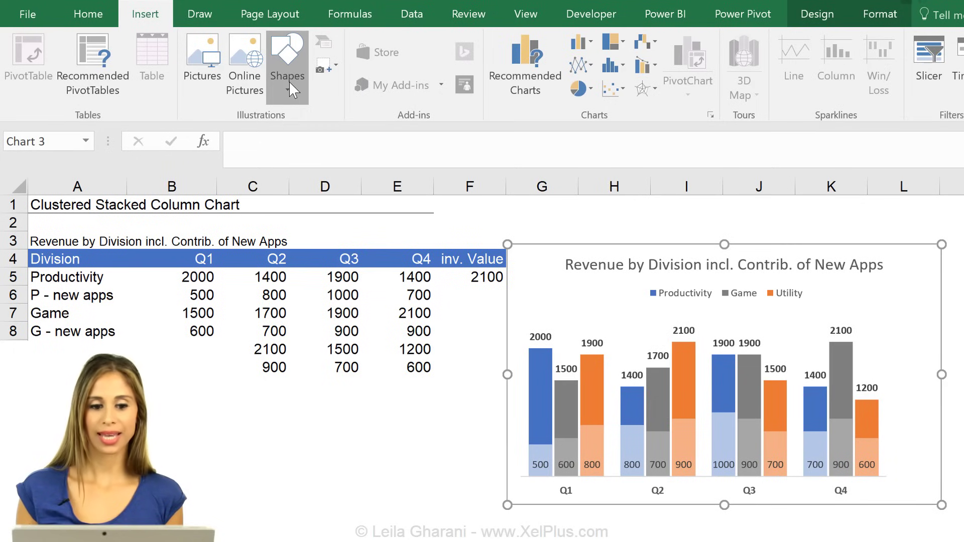
{"action": "left_click", "coordinate": [288, 81]}
{"action": "left_click", "coordinate": [285, 136]}
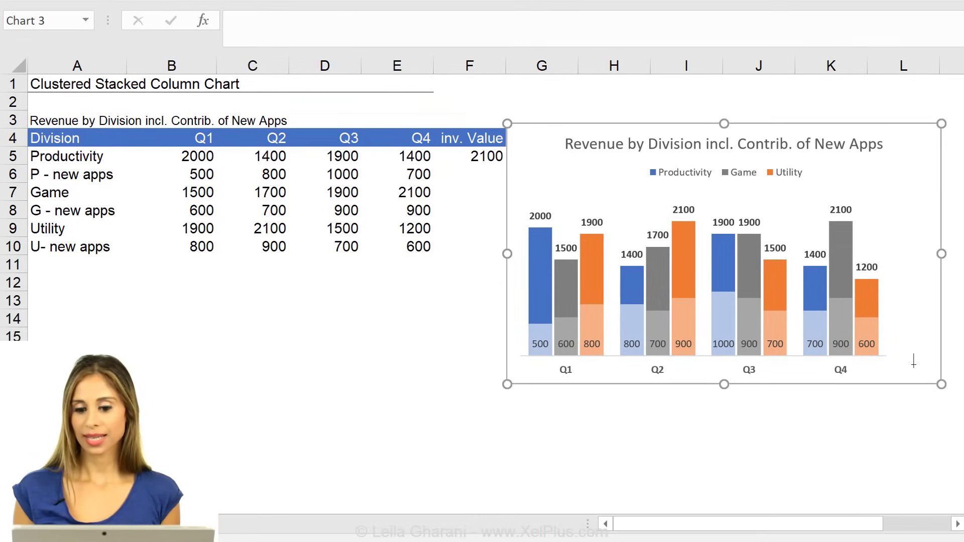
{"action": "left_click_drag", "start_coordinate": [853, 296], "coordinate": [898, 340]}
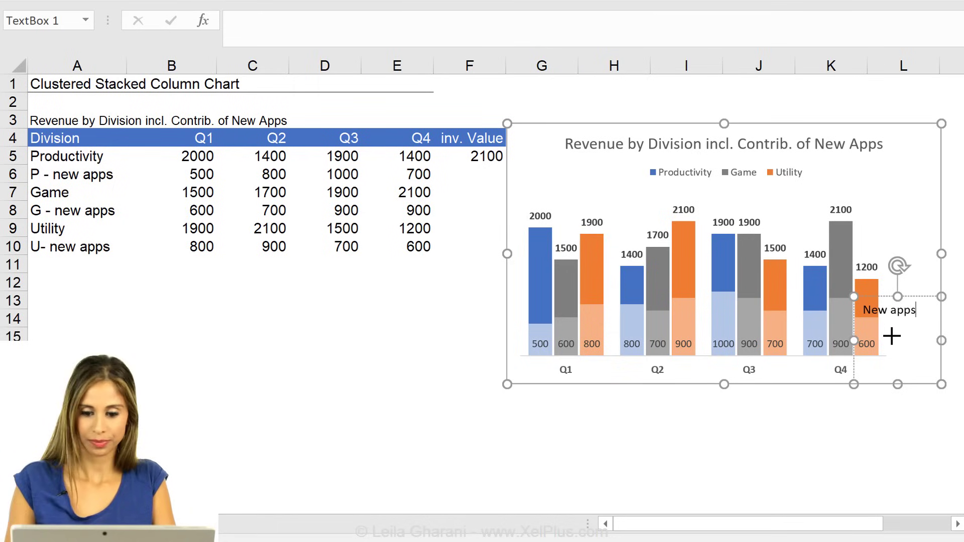
{"action": "left_click_drag", "start_coordinate": [898, 297], "coordinate": [898, 335]}
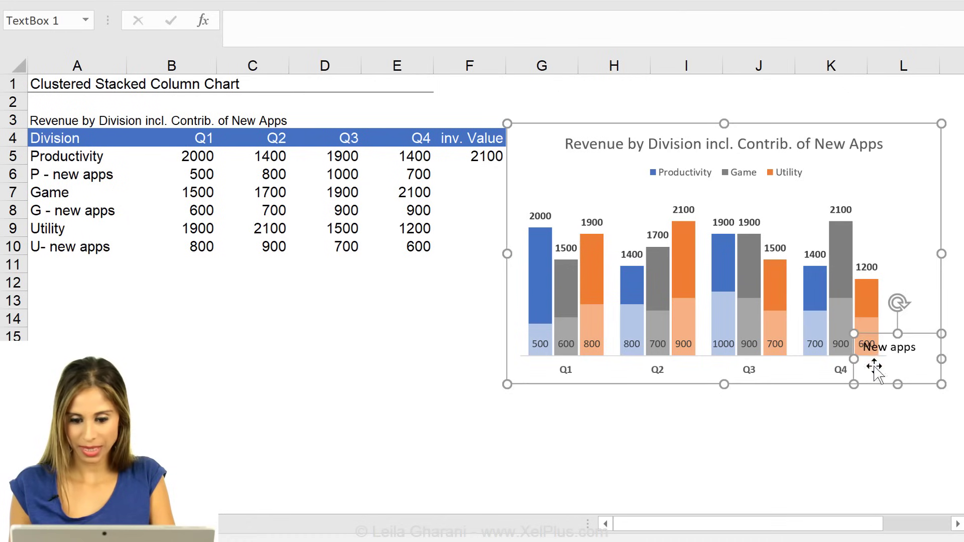
{"action": "left_click_drag", "start_coordinate": [896, 383], "coordinate": [891, 366]}
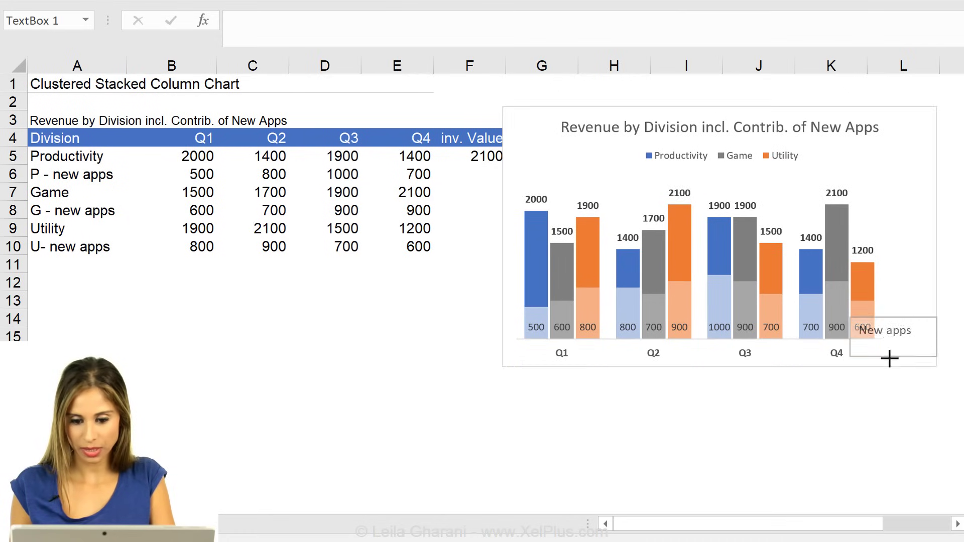
{"action": "left_click_drag", "start_coordinate": [850, 331], "coordinate": [876, 331]}
Give the 'New apps' note font size 8 and grey text, nudging it slightly up.
{"action": "left_click", "coordinate": [194, 53]}
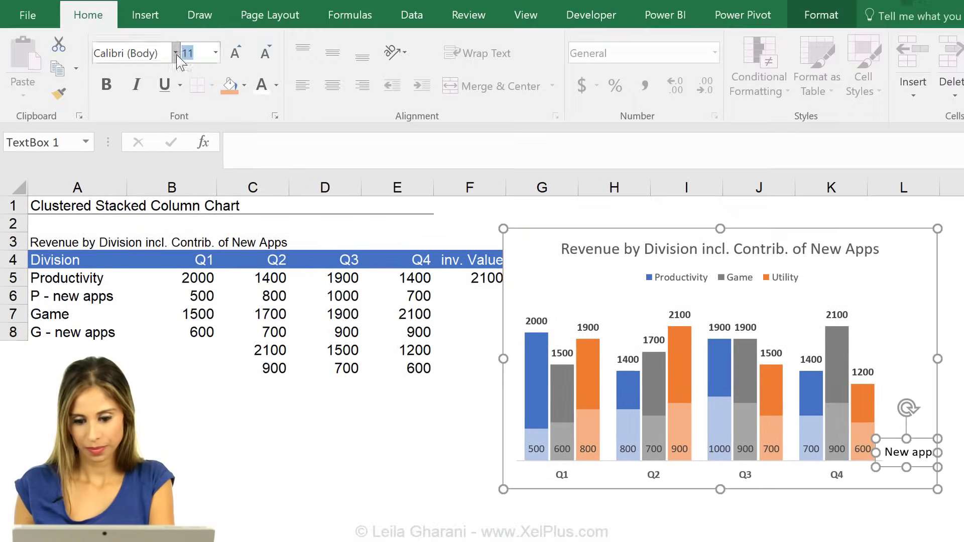
{"action": "type", "text": "8"}
{"action": "key", "text": "Return"}
{"action": "left_click", "coordinate": [275, 86]}
{"action": "left_click", "coordinate": [270, 164]}
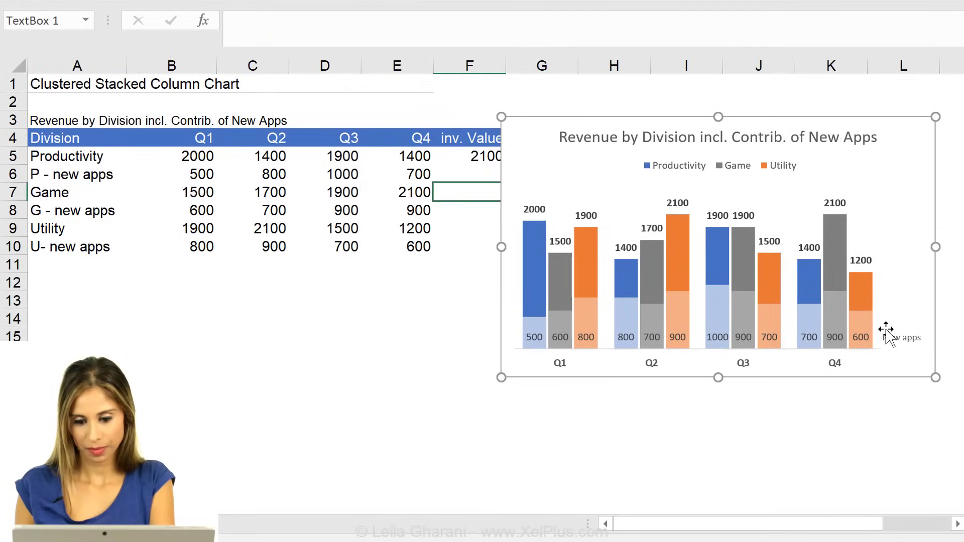
{"action": "left_click_drag", "start_coordinate": [891, 331], "coordinate": [889, 325]}
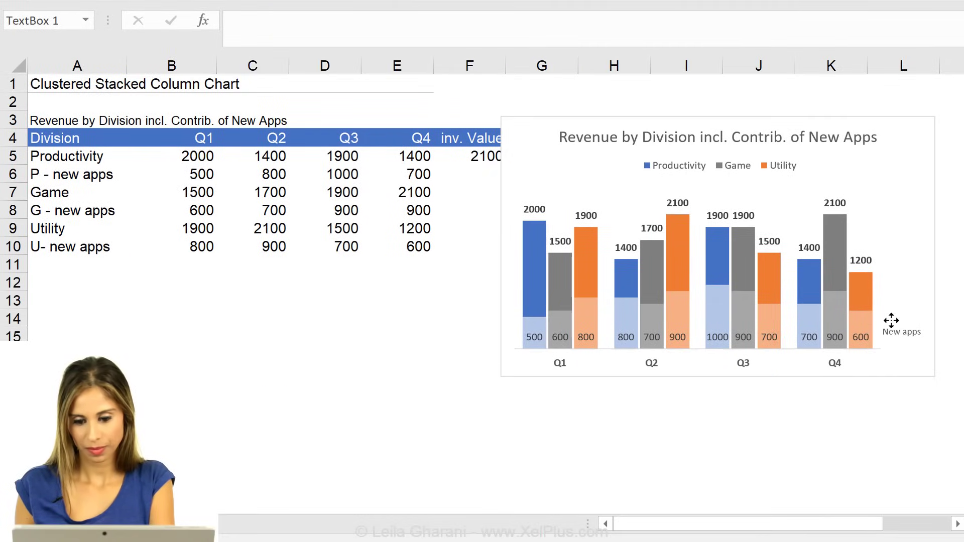
{"action": "left_click", "coordinate": [825, 423]}
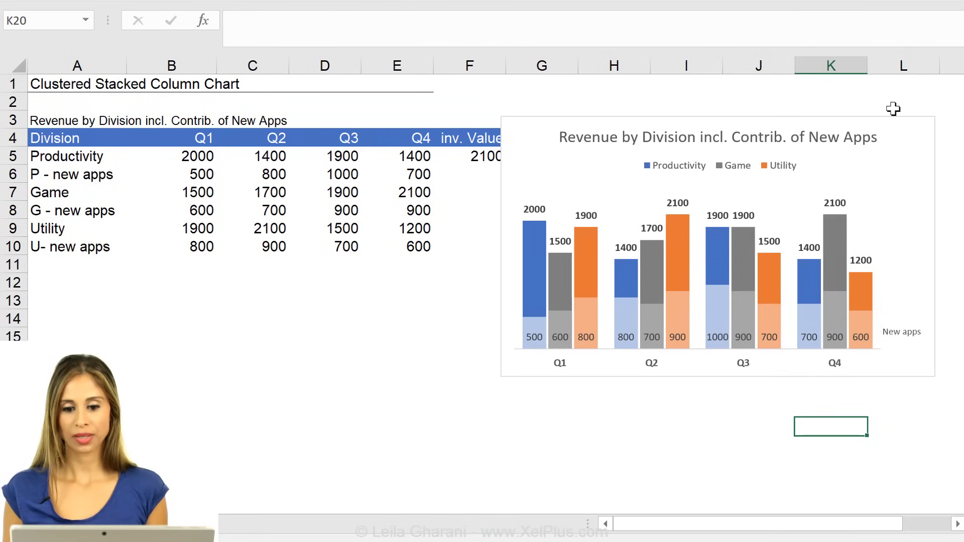
Drag the chart slightly right and down beside the data table.
{"action": "left_click", "coordinate": [896, 117]}
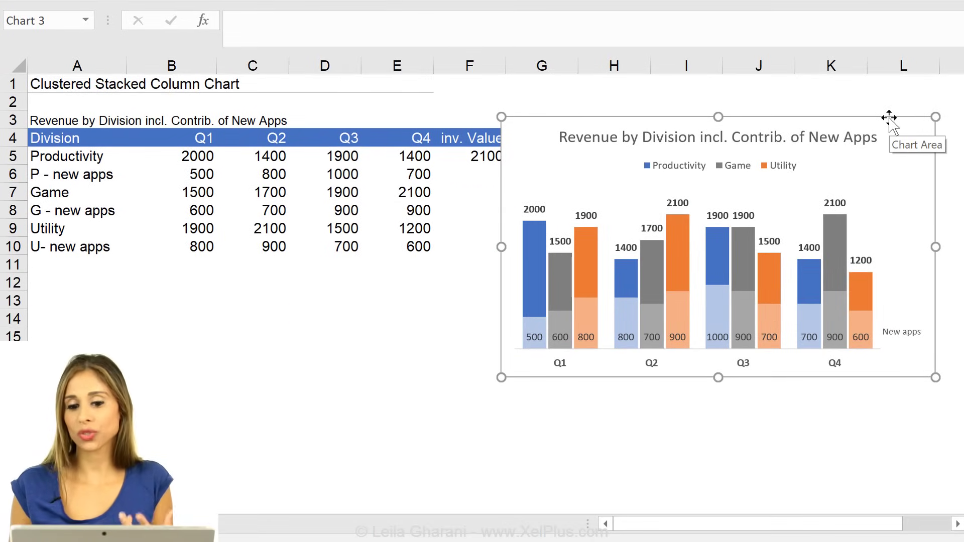
{"action": "left_click_drag", "start_coordinate": [889, 121], "coordinate": [909, 139]}
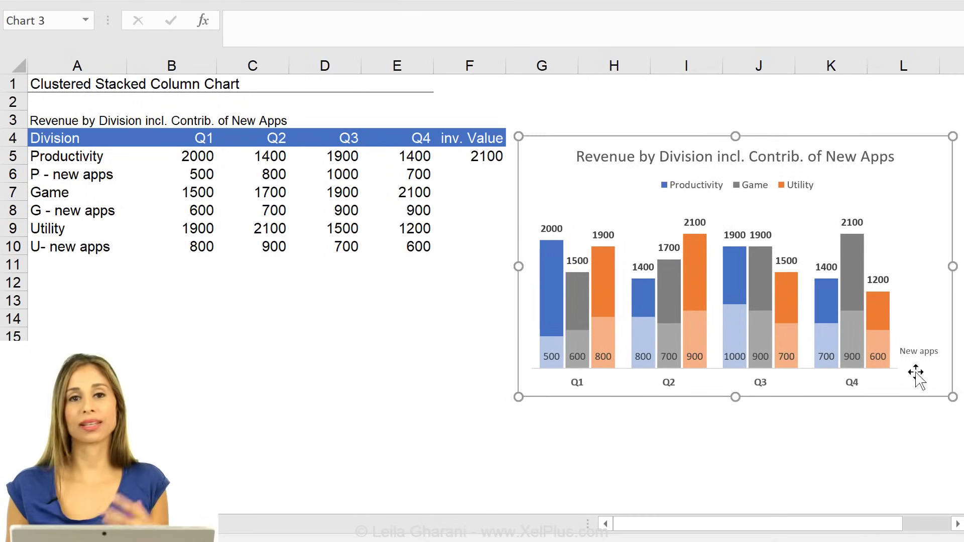